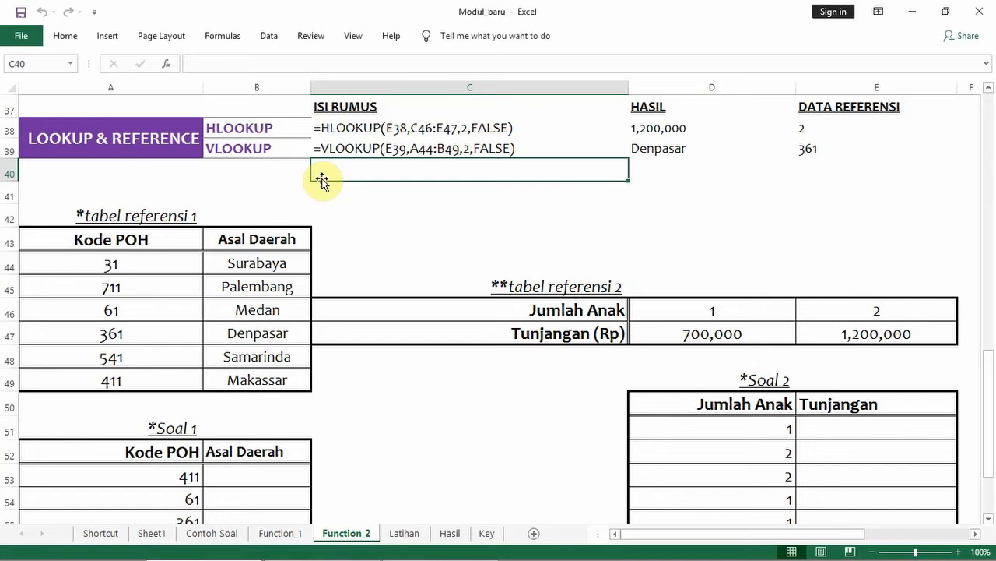
# Step: Examine the LOOKUP & REFERENCE section, its two reference tables and the written HLOOKUP formula in C38
pyautogui.click(156, 147)
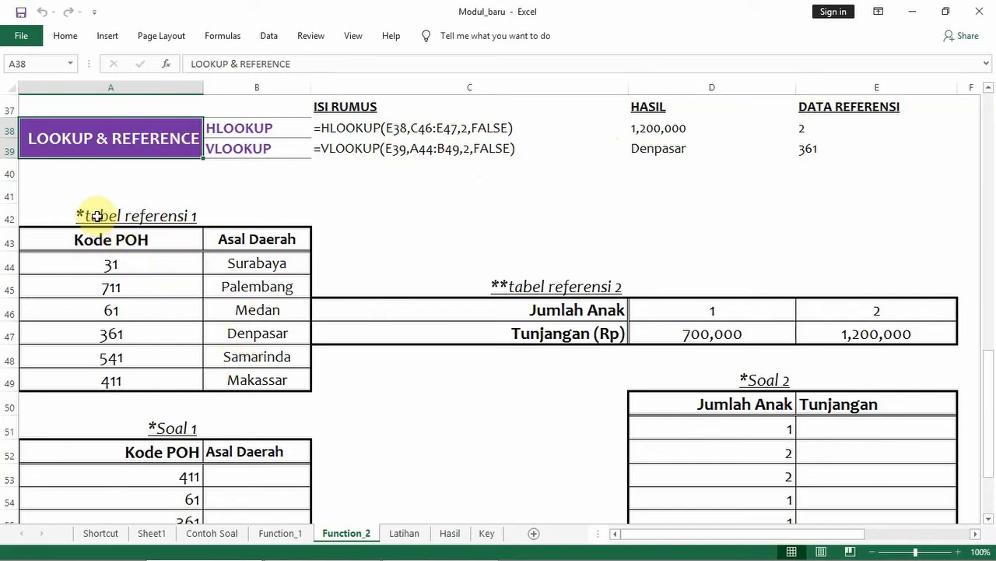
pyautogui.moveTo(98, 216); pyautogui.dragTo(251, 367)
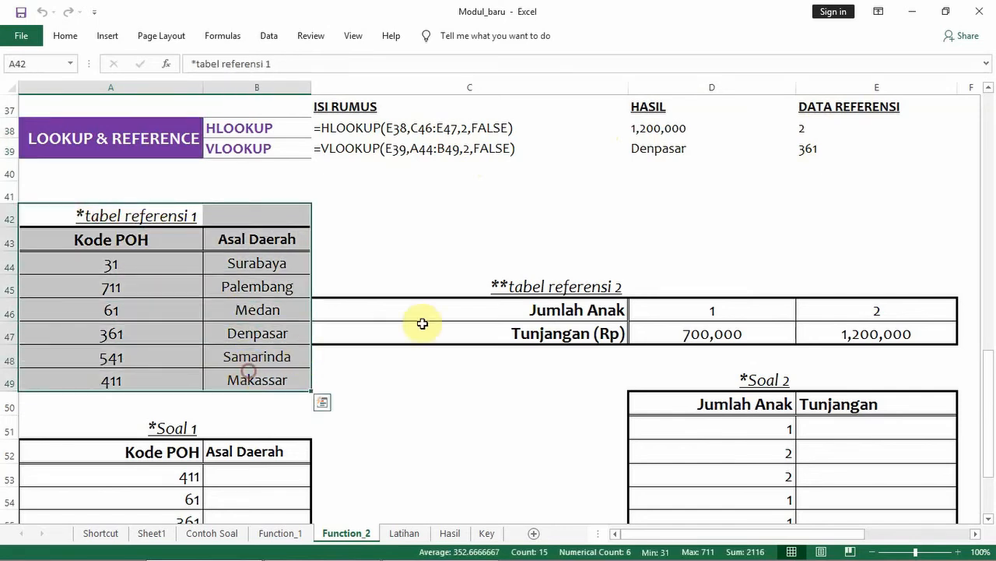
pyautogui.moveTo(434, 282); pyautogui.dragTo(816, 338)
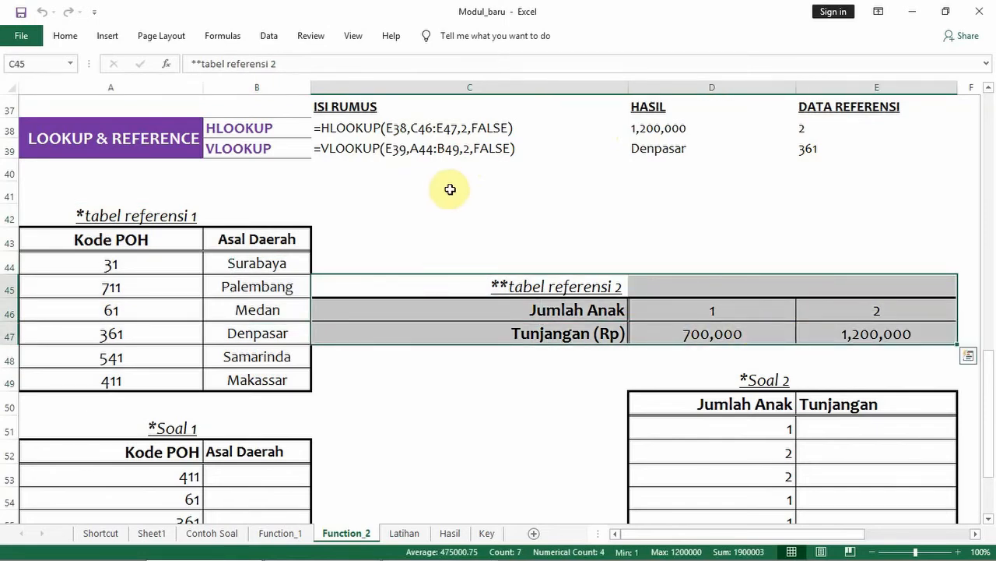
pyautogui.click(386, 130)
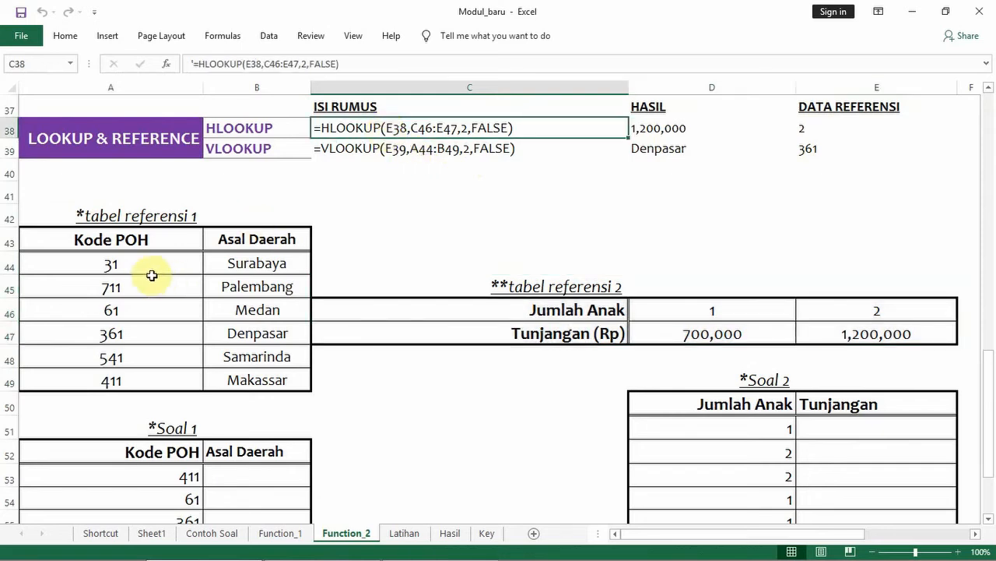
# Step: Examine the vertical layout of tabel referensi 1 by highlighting its Kode POH and Asal Daerah columns
pyautogui.click(133, 240)
pyautogui.moveTo(131, 275); pyautogui.dragTo(134, 382)
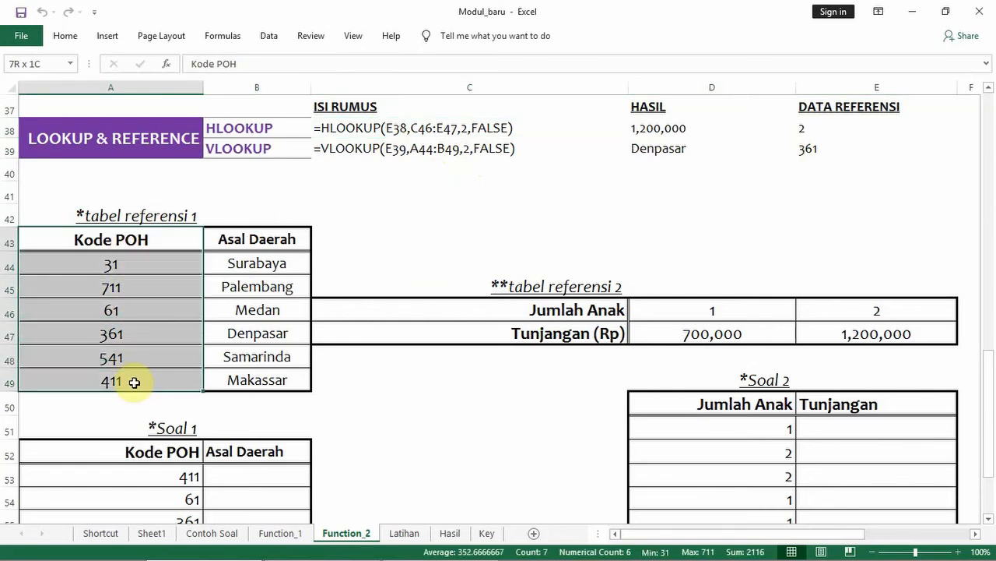
pyautogui.moveTo(155, 241); pyautogui.dragTo(147, 374)
pyautogui.moveTo(158, 264); pyautogui.dragTo(156, 382)
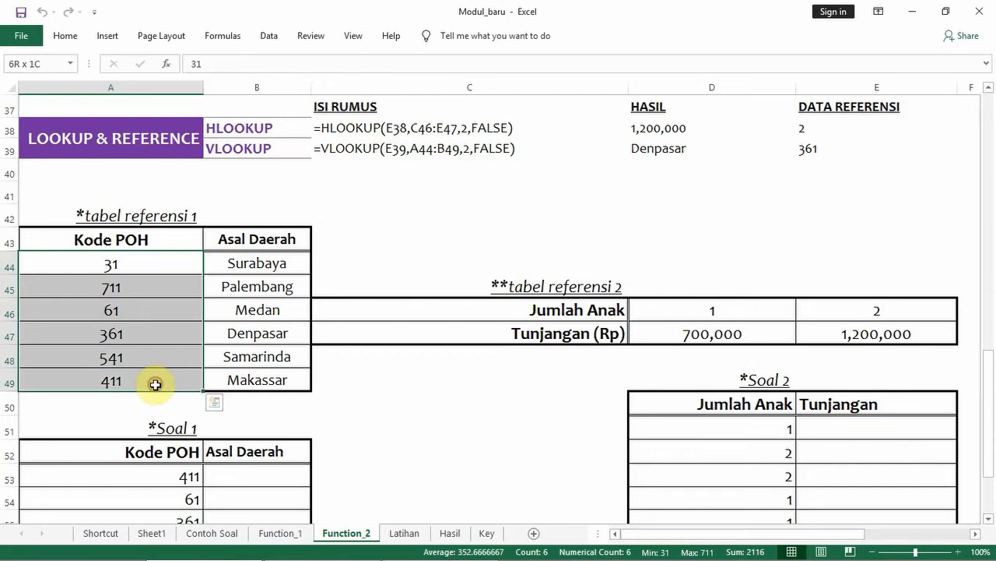
pyautogui.moveTo(270, 237); pyautogui.dragTo(260, 379)
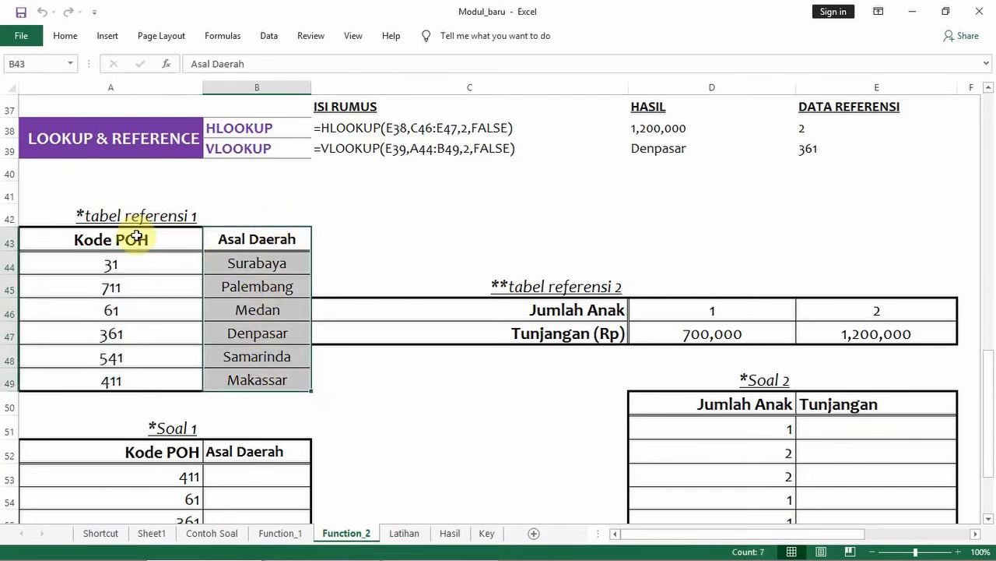
pyautogui.moveTo(134, 237); pyautogui.dragTo(138, 381)
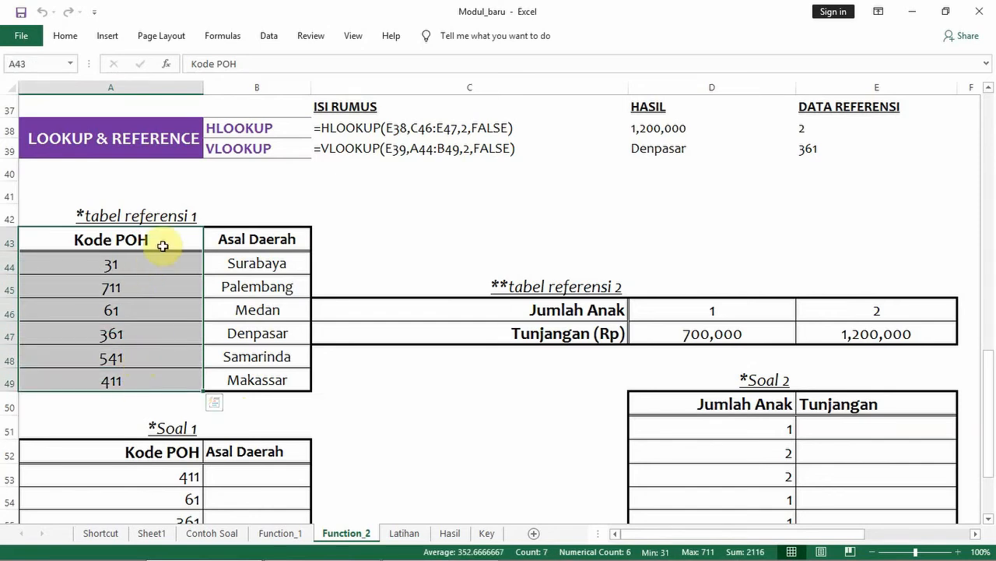
pyautogui.moveTo(163, 246); pyautogui.dragTo(148, 381)
pyautogui.click(235, 244)
pyautogui.moveTo(234, 244); pyautogui.dragTo(225, 384)
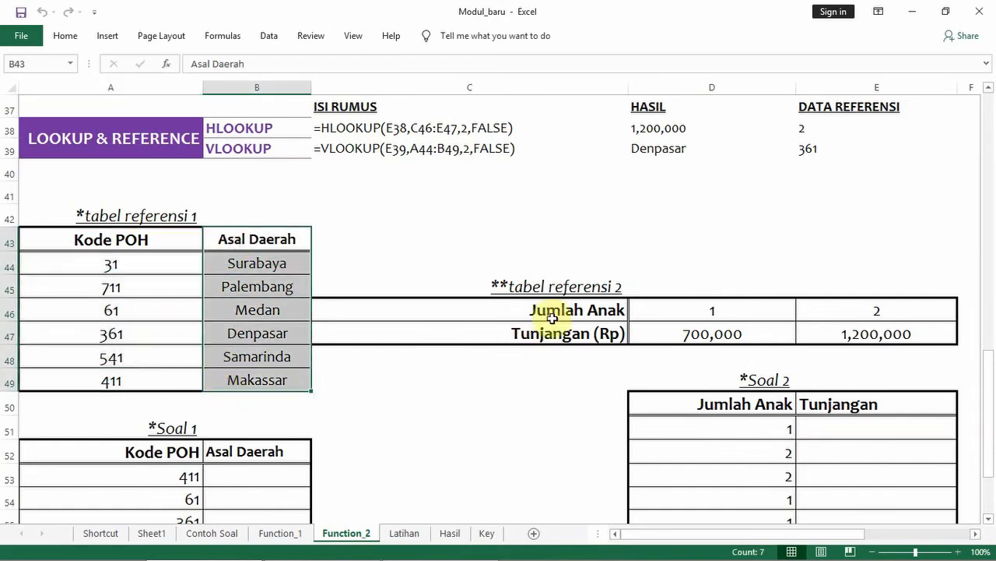
# Step: Examine the horizontal layout of tabel referensi 2 by highlighting its Jumlah Anak and Tunjangan (Rp) rows
pyautogui.moveTo(551, 310); pyautogui.dragTo(960, 309)
pyautogui.moveTo(600, 336); pyautogui.dragTo(972, 330)
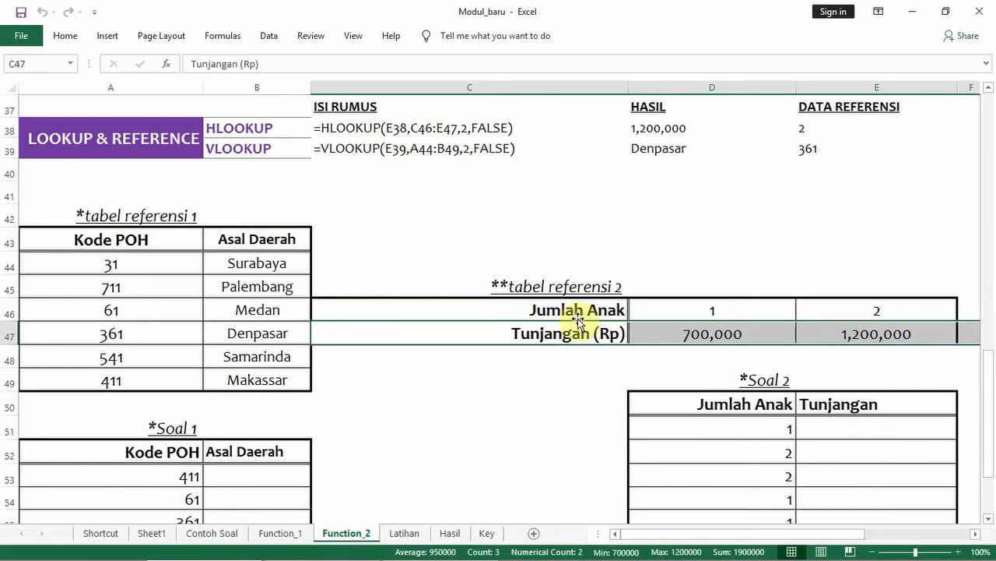
pyautogui.moveTo(576, 312); pyautogui.dragTo(968, 307)
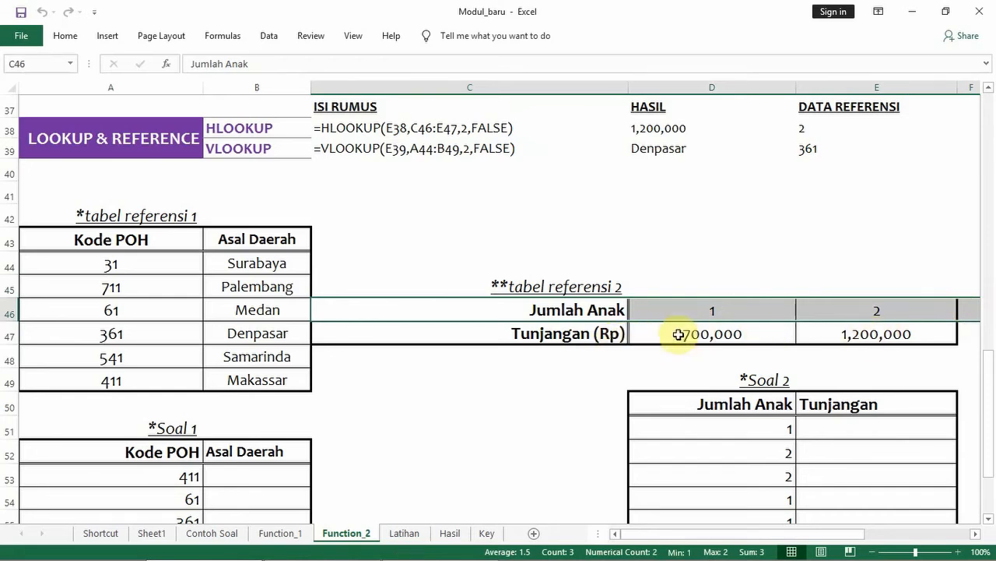
pyautogui.moveTo(615, 333); pyautogui.dragTo(941, 329)
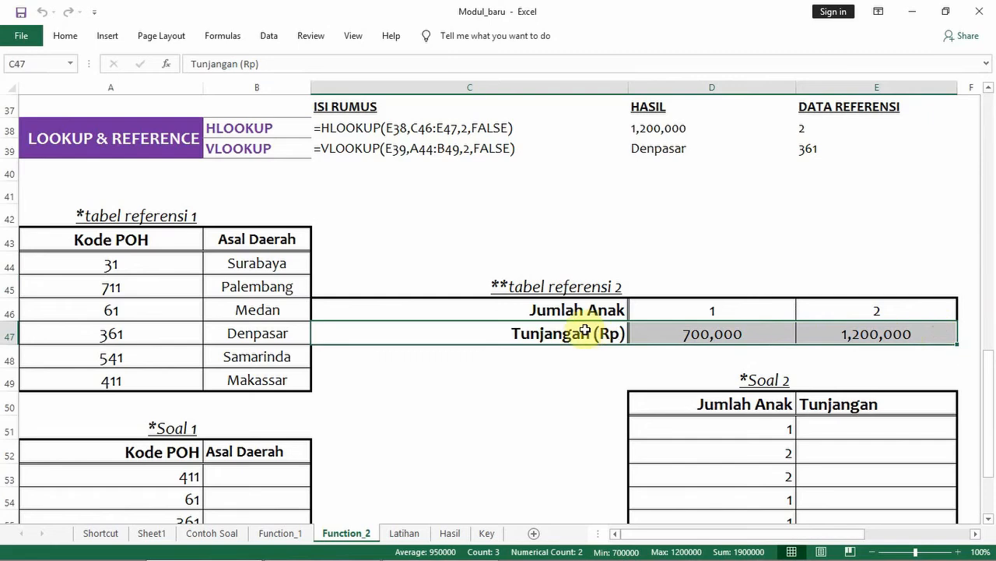
pyautogui.moveTo(560, 316); pyautogui.dragTo(872, 312)
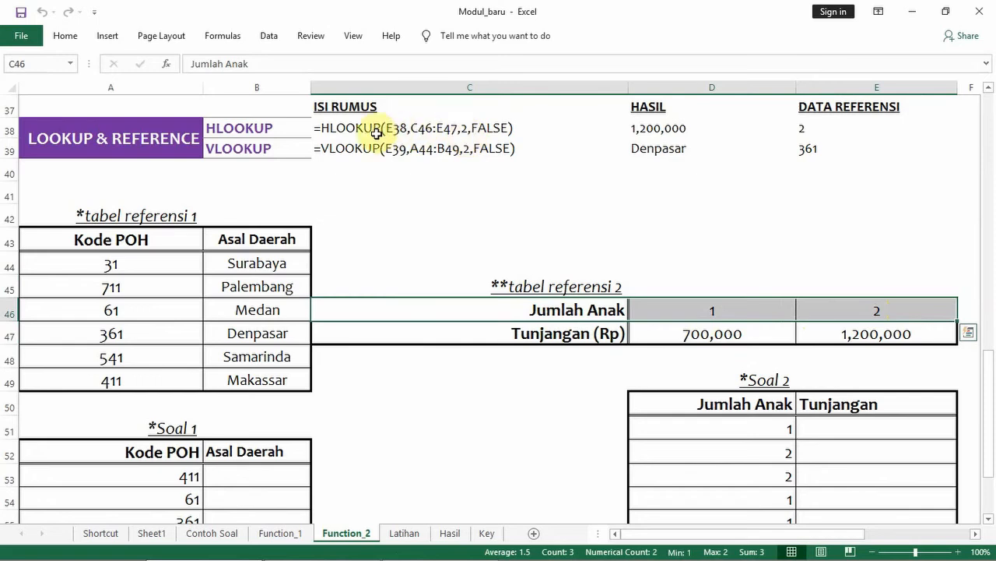
# Step: Compare the HLOOKUP reference value in E38 with the Jumlah Anak row of tabel referensi 2 and the Tunjangan (Rp) row beneath it
pyautogui.click(827, 130)
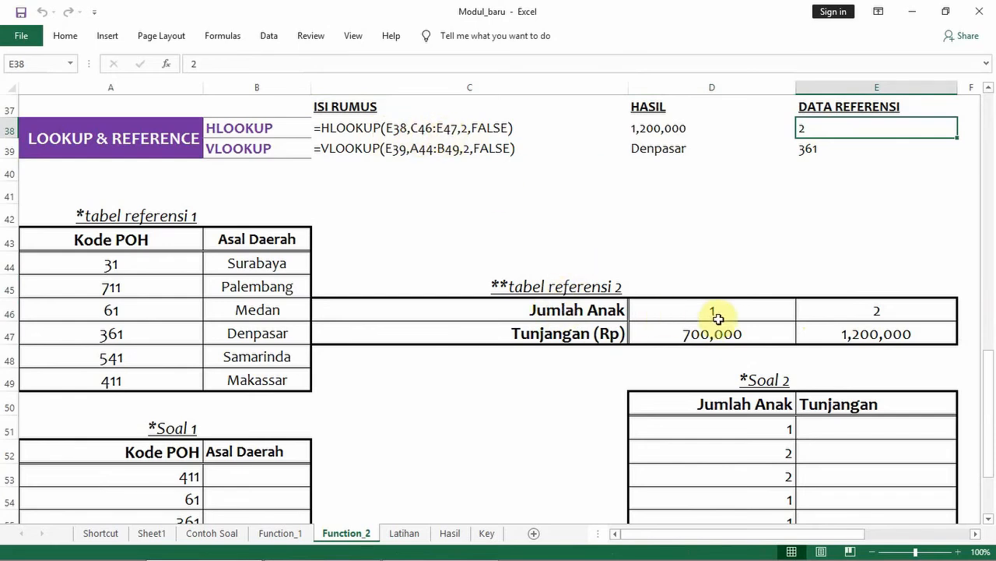
pyautogui.moveTo(559, 309)
pyautogui.mouseDown()
pyautogui.moveTo(840, 334)
pyautogui.moveTo(830, 334)
pyautogui.mouseUp()
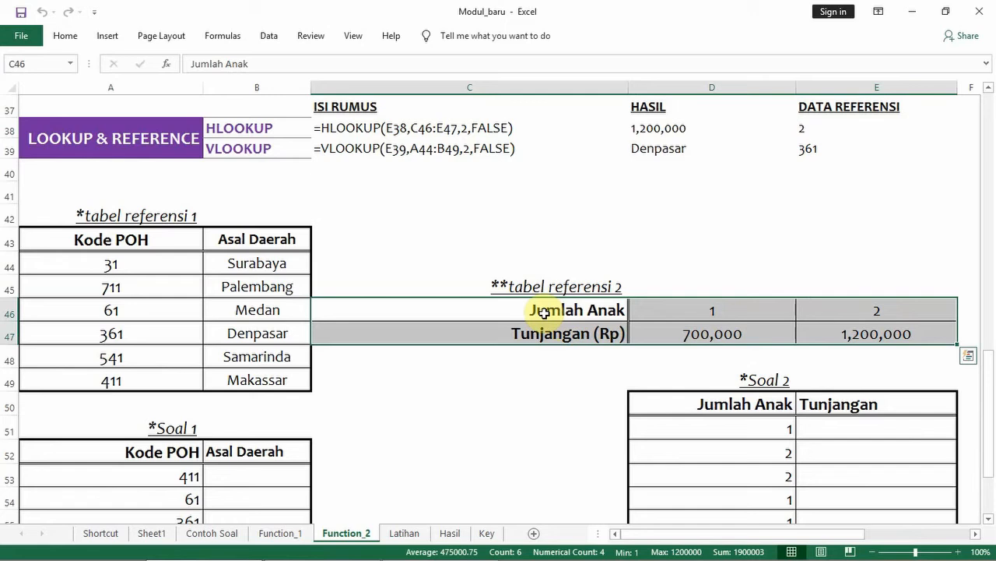
pyautogui.click(807, 126)
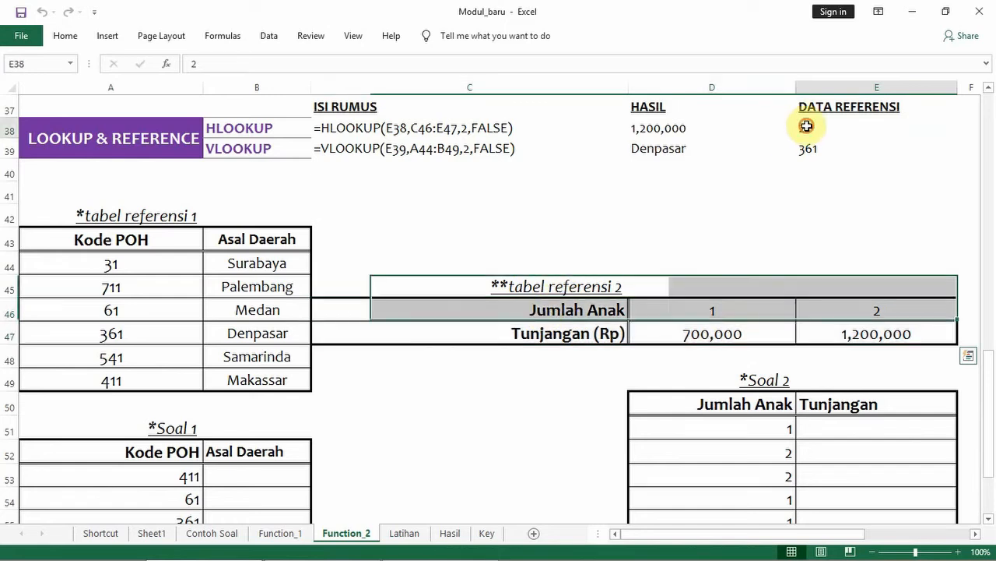
pyautogui.click(858, 311)
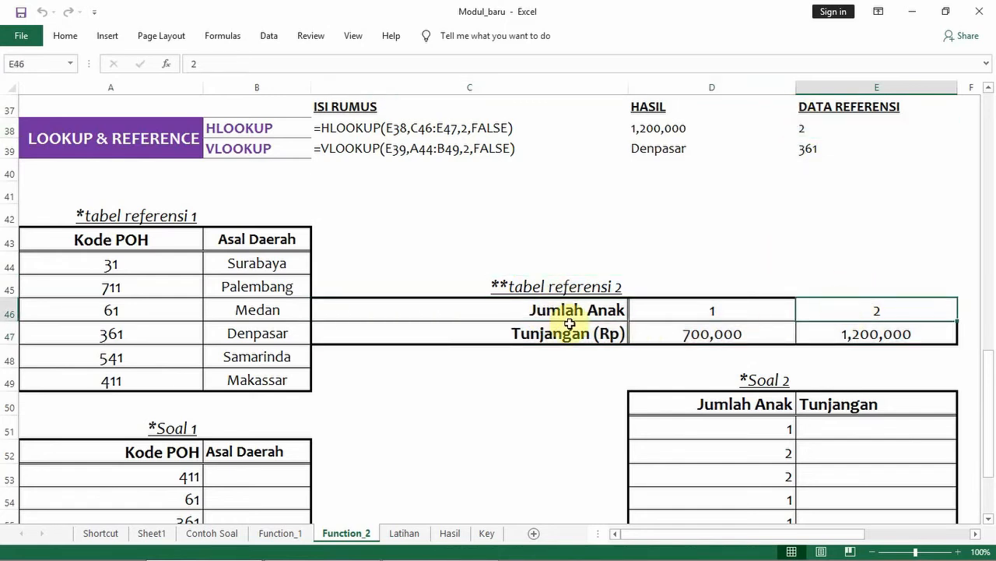
pyautogui.moveTo(567, 309); pyautogui.dragTo(856, 311)
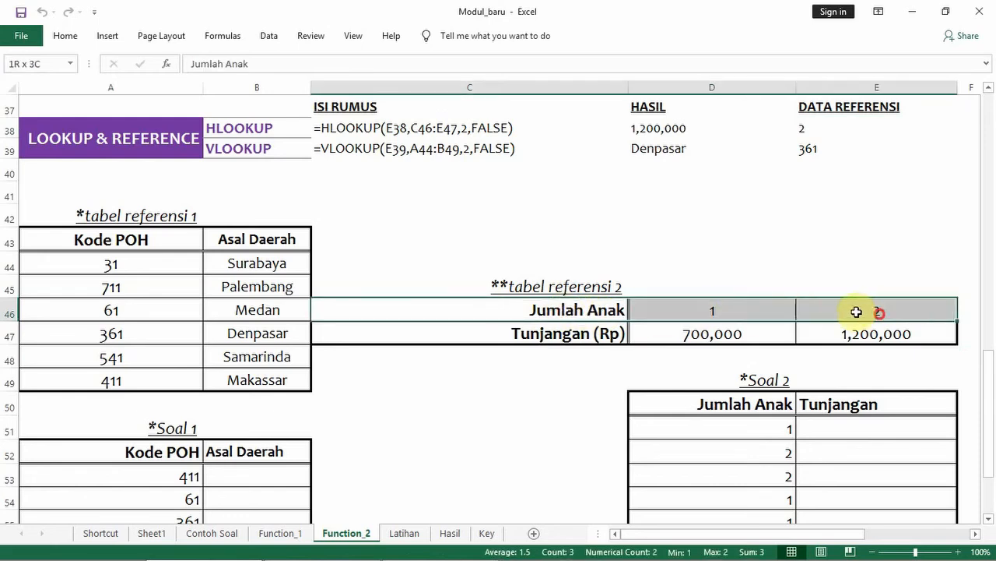
pyautogui.moveTo(585, 335); pyautogui.dragTo(842, 333)
pyautogui.click(690, 313)
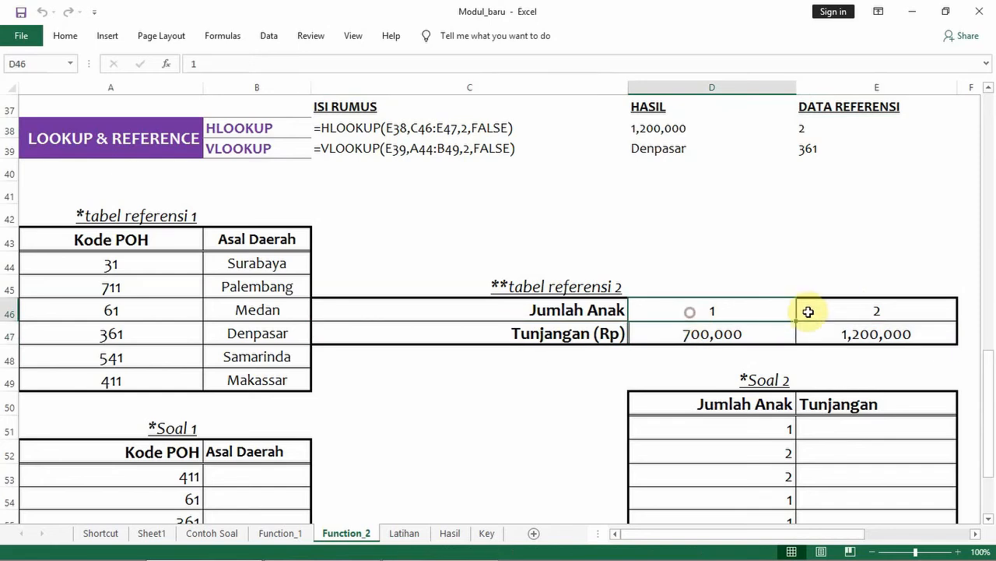
pyautogui.click(856, 313)
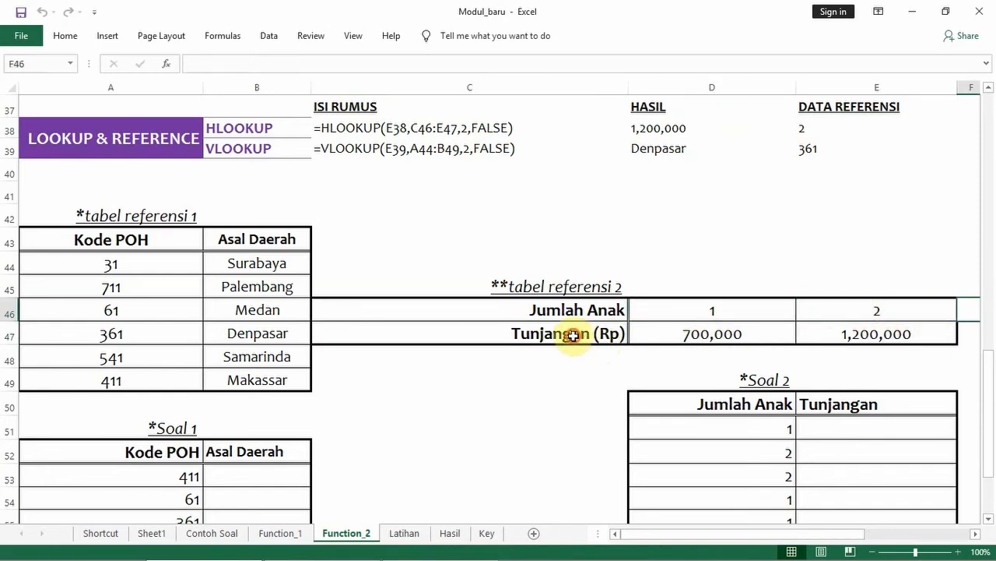
pyautogui.moveTo(574, 336); pyautogui.dragTo(865, 335)
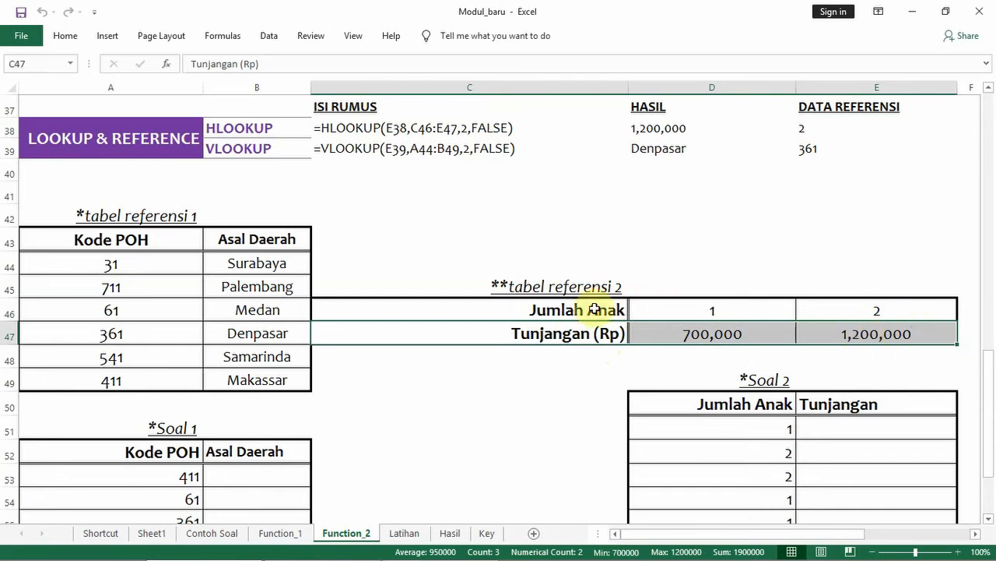
pyautogui.moveTo(555, 310); pyautogui.dragTo(851, 316)
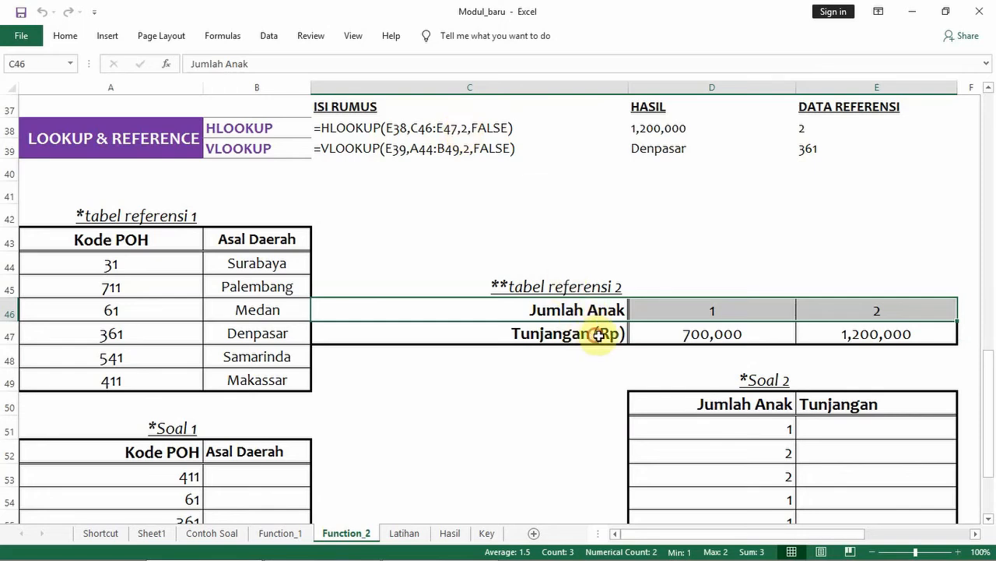
pyautogui.moveTo(599, 333); pyautogui.dragTo(886, 333)
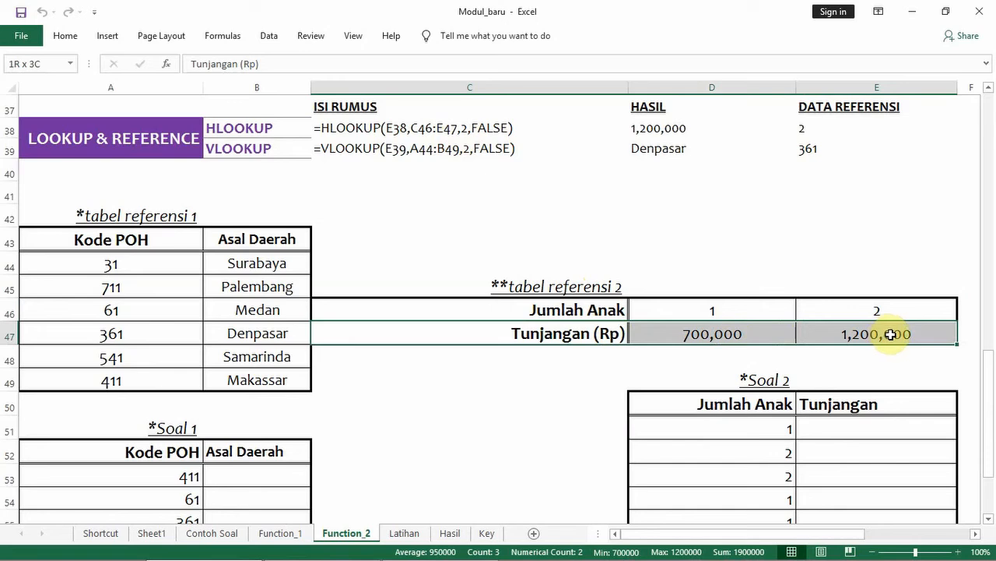
pyautogui.moveTo(890, 333); pyautogui.dragTo(864, 335)
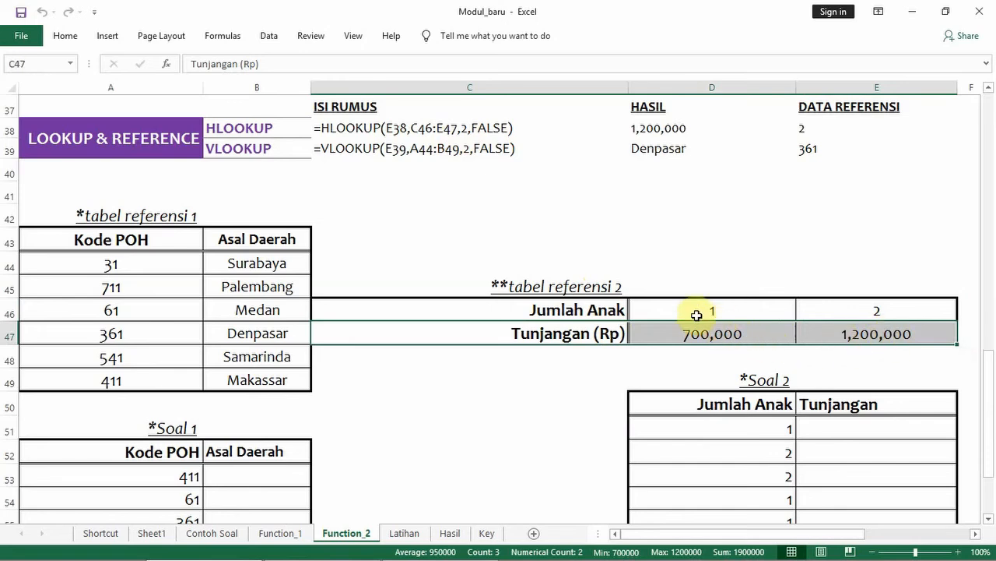
pyautogui.moveTo(640, 313); pyautogui.dragTo(847, 315)
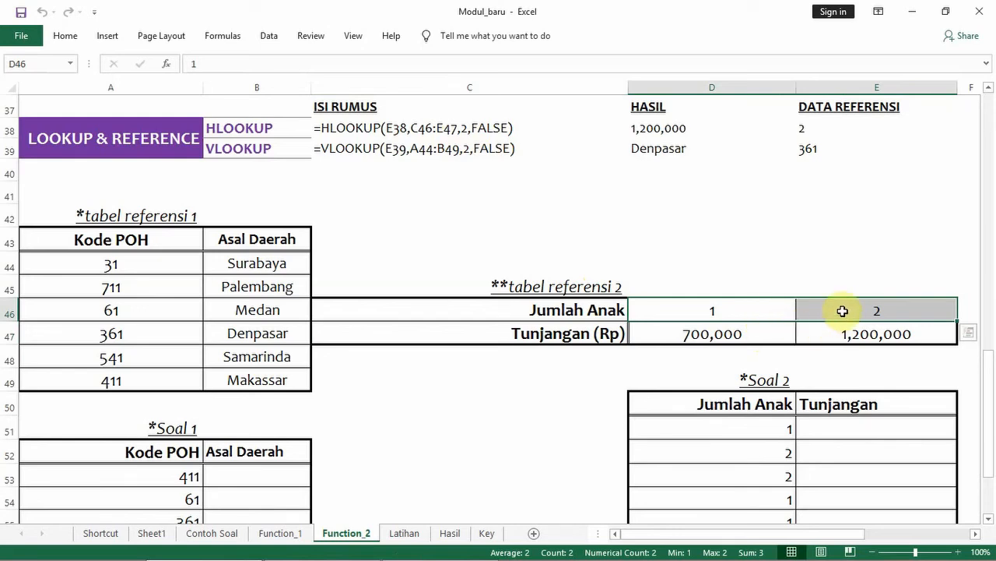
# Step: Trace the HLOOKUP example from the reference value in E38 through the table data D46:E47 to the result in D38
pyautogui.click(818, 129)
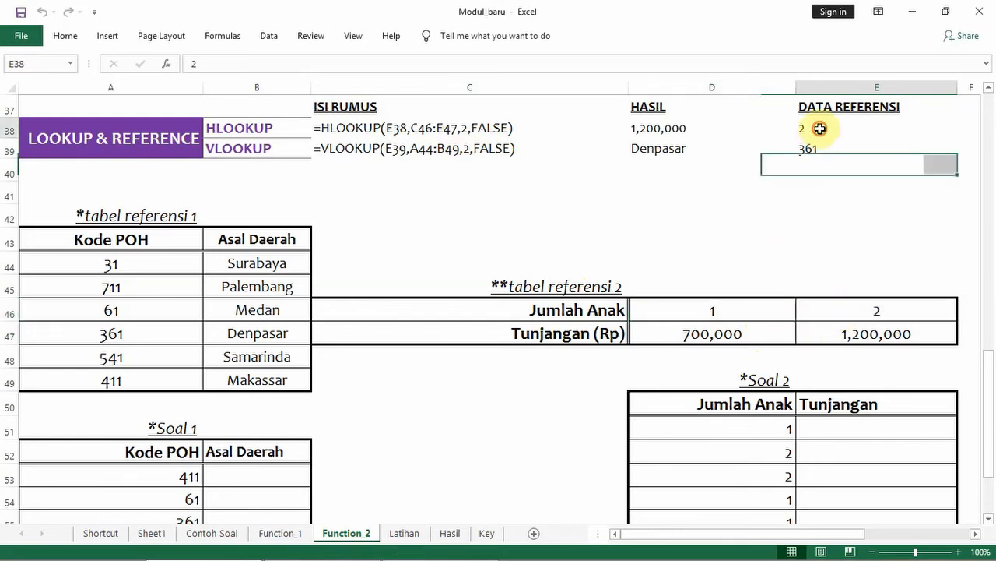
pyautogui.click(844, 335)
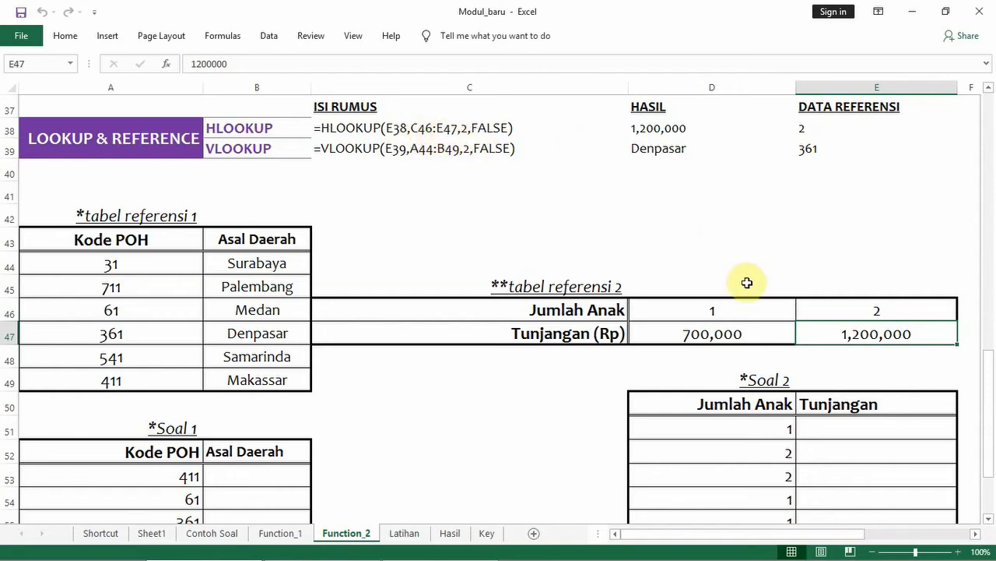
pyautogui.moveTo(698, 308); pyautogui.dragTo(854, 332)
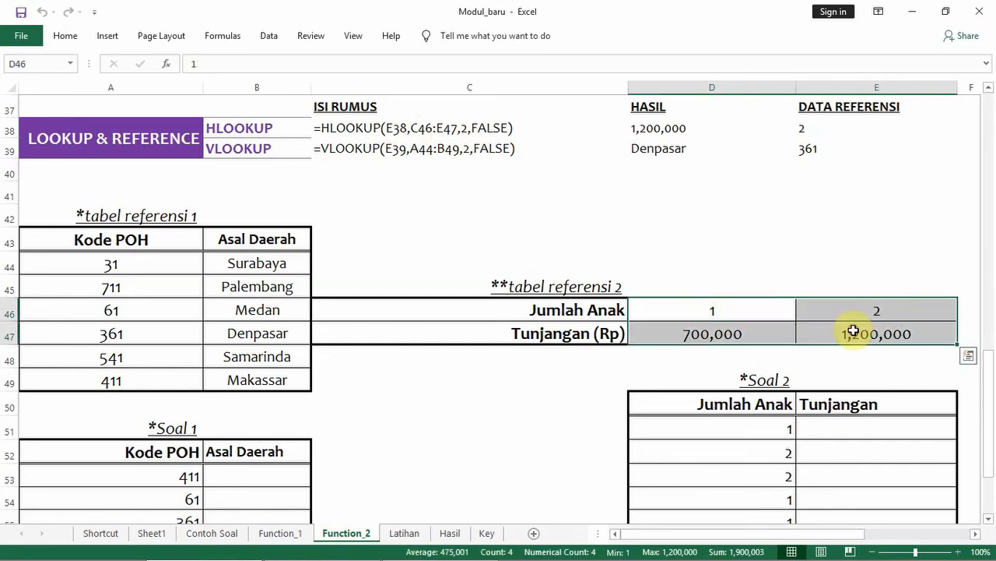
pyautogui.moveTo(604, 309); pyautogui.dragTo(601, 333)
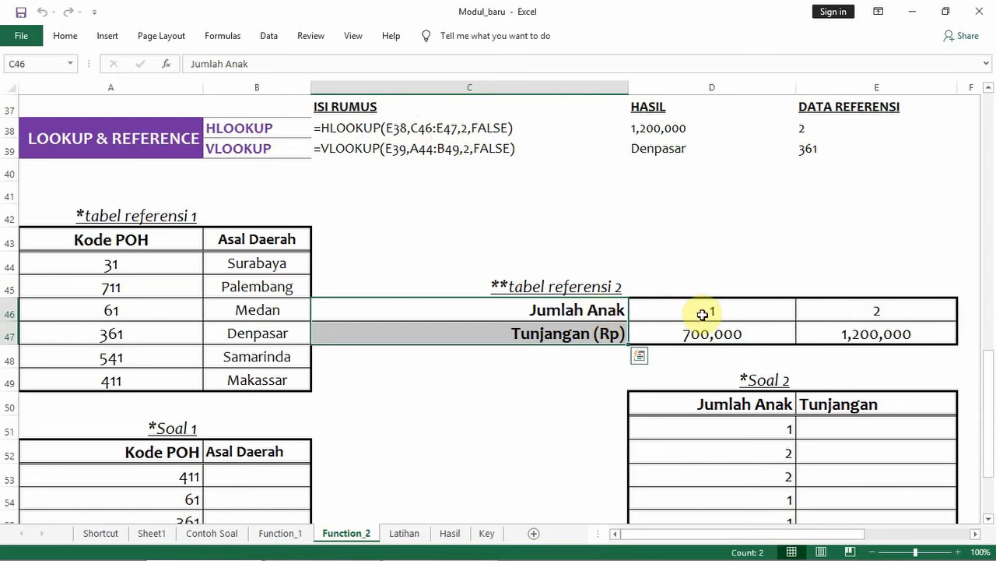
pyautogui.moveTo(703, 314); pyautogui.dragTo(897, 334)
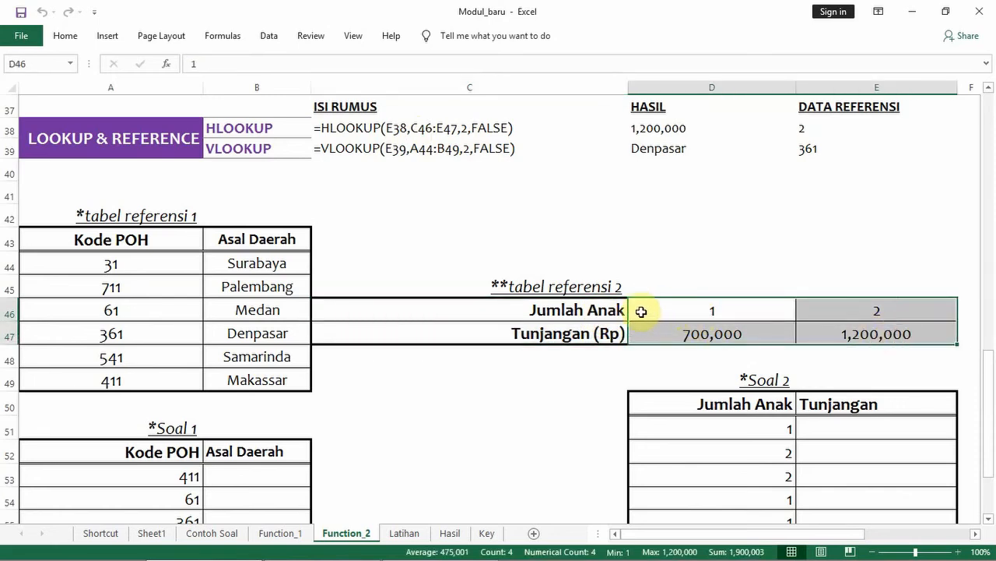
pyautogui.moveTo(677, 318); pyautogui.dragTo(845, 327)
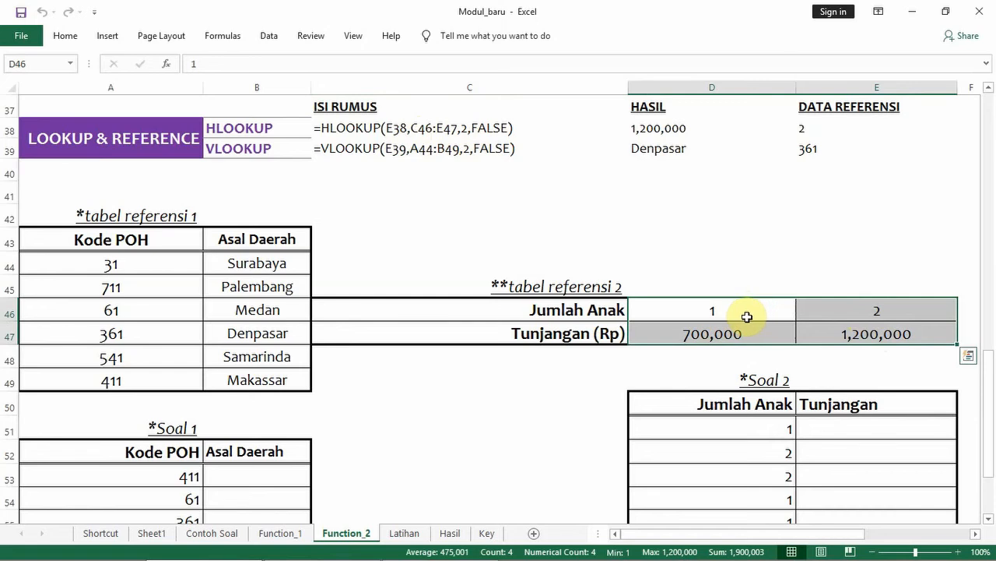
pyautogui.click(873, 334)
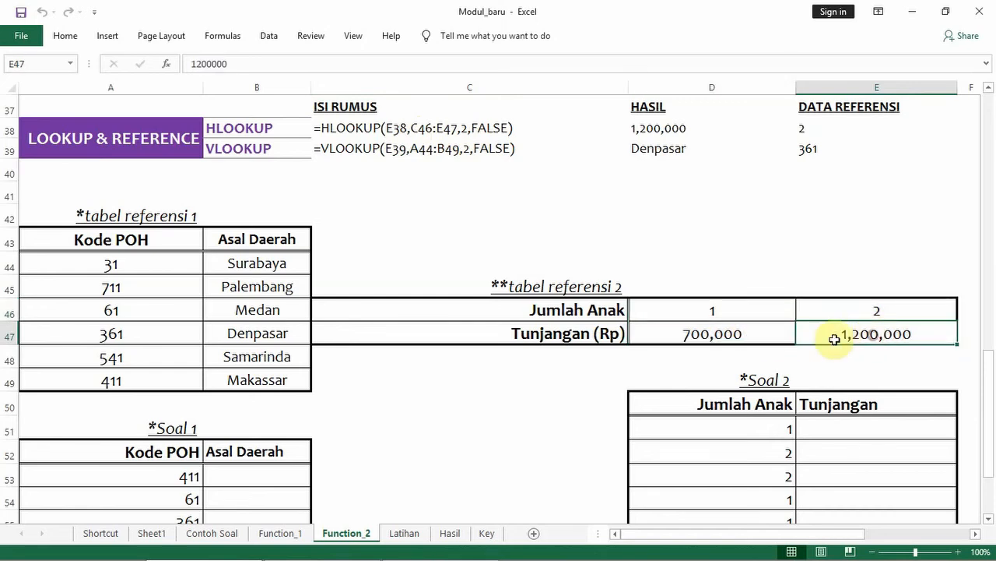
pyautogui.click(657, 130)
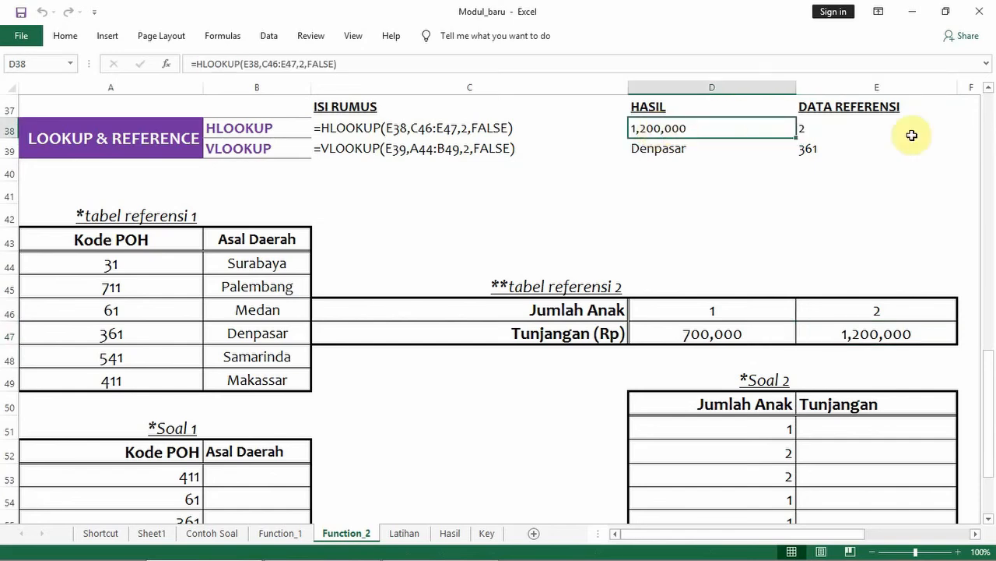
pyautogui.click(840, 127)
pyautogui.click(837, 308)
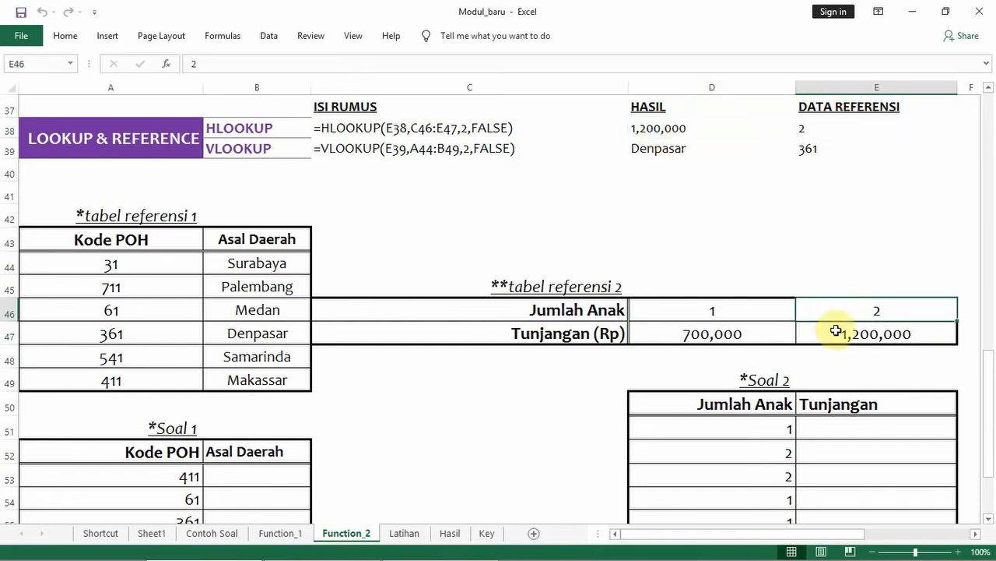
pyautogui.click(833, 334)
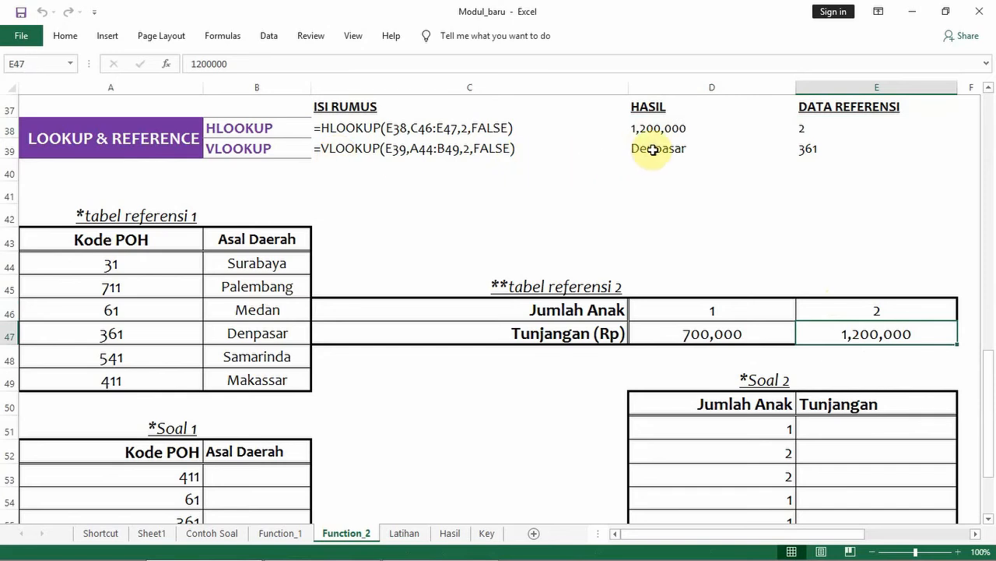
# Step: Trace the VLOOKUP example from the reference value in E39 and the result in D39 to the table data A44:B49
pyautogui.click(813, 151)
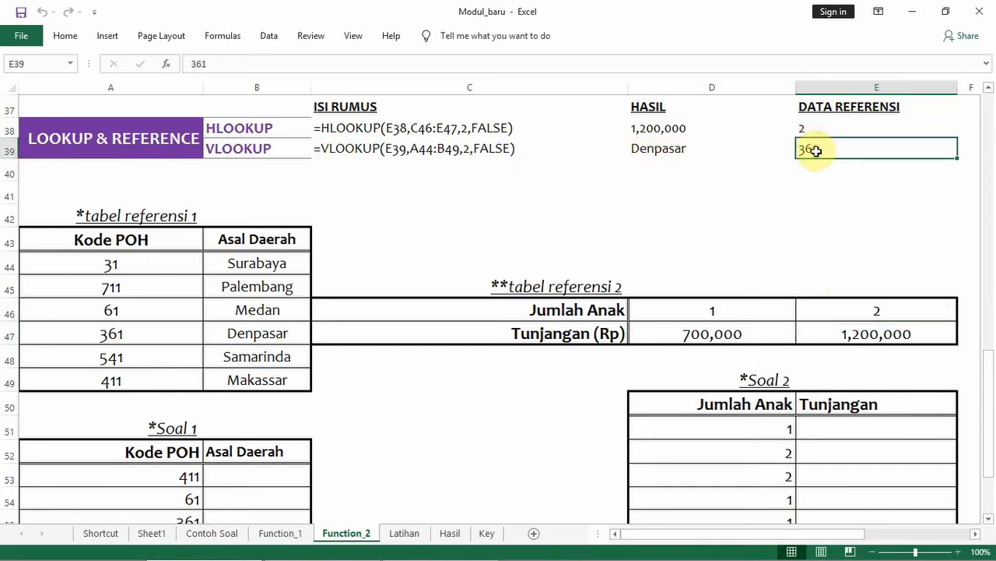
pyautogui.click(691, 150)
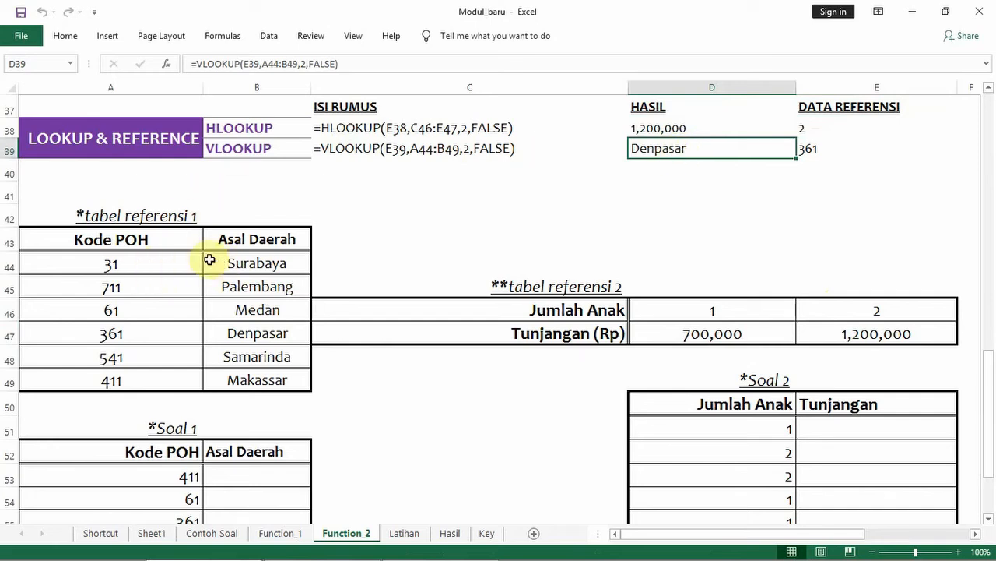
pyautogui.moveTo(180, 260); pyautogui.dragTo(234, 379)
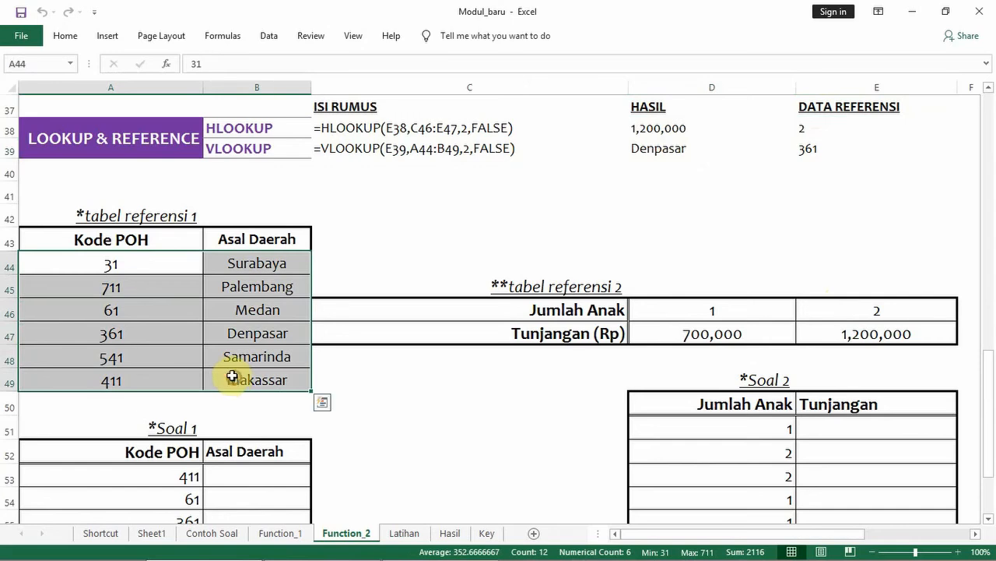
pyautogui.click(123, 266)
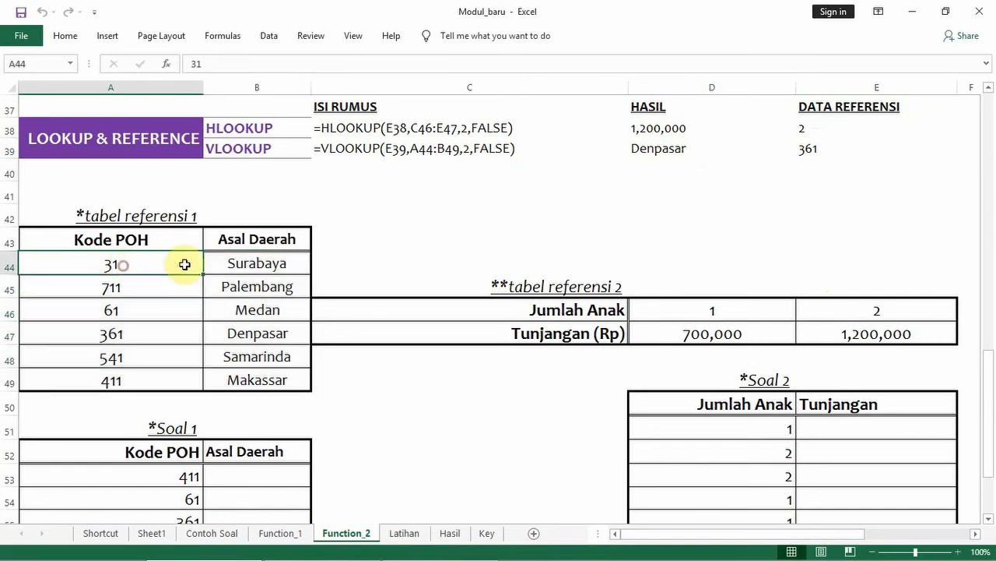
pyautogui.click(247, 269)
pyautogui.click(82, 265)
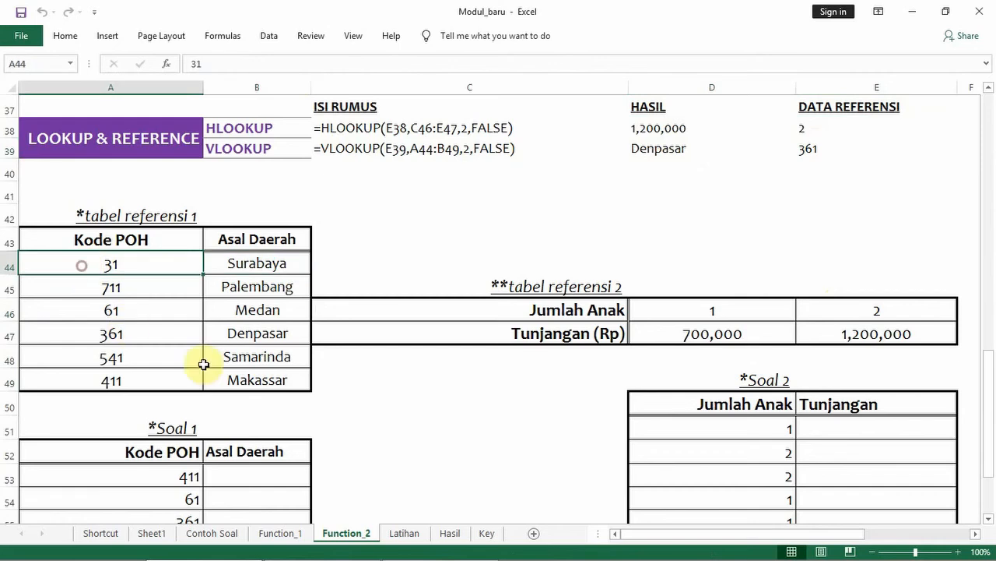
pyautogui.click(231, 378)
pyautogui.moveTo(129, 260); pyautogui.dragTo(240, 380)
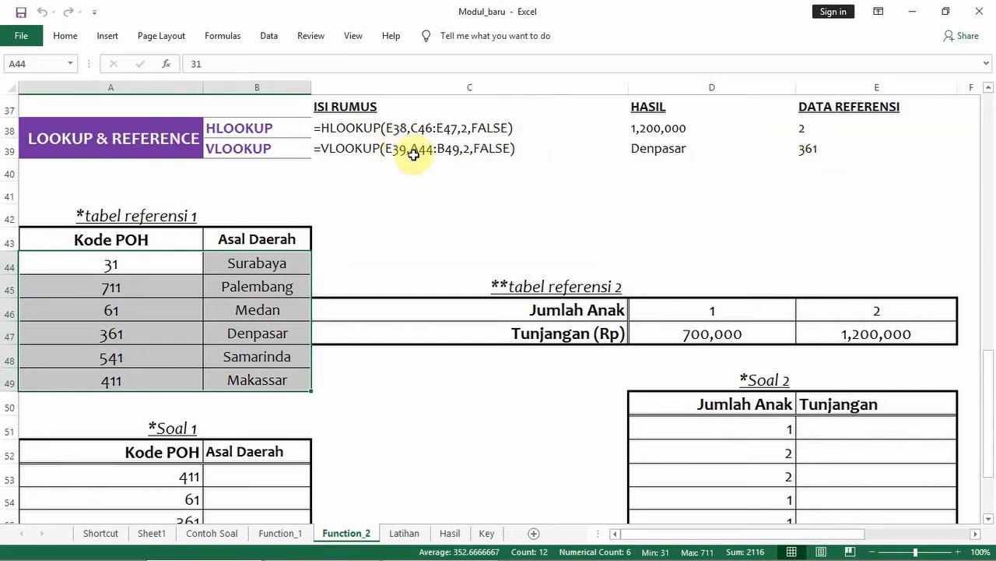
pyautogui.moveTo(175, 266); pyautogui.dragTo(257, 375)
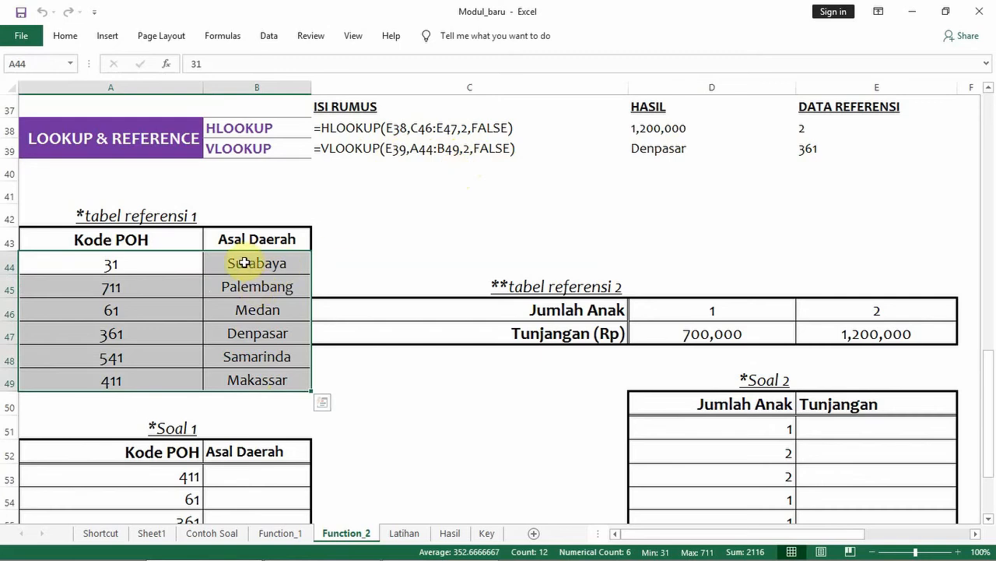
# Step: Examine the Asal Daerah column B44:B49 as column 2 of the VLOOKUP table and relate it to the result in D39
pyautogui.moveTo(244, 263); pyautogui.dragTo(227, 377)
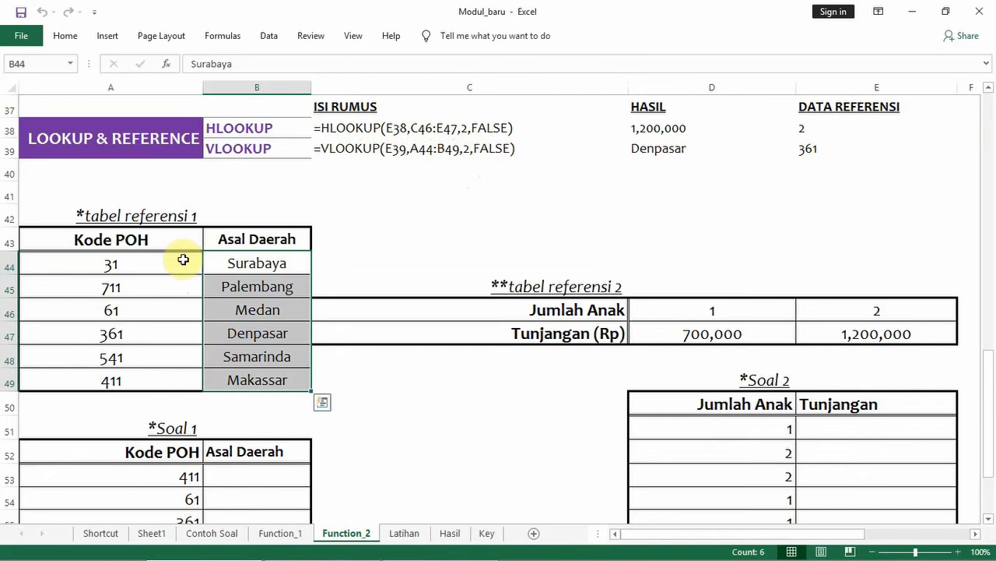
pyautogui.moveTo(183, 262); pyautogui.dragTo(224, 379)
pyautogui.click(296, 267)
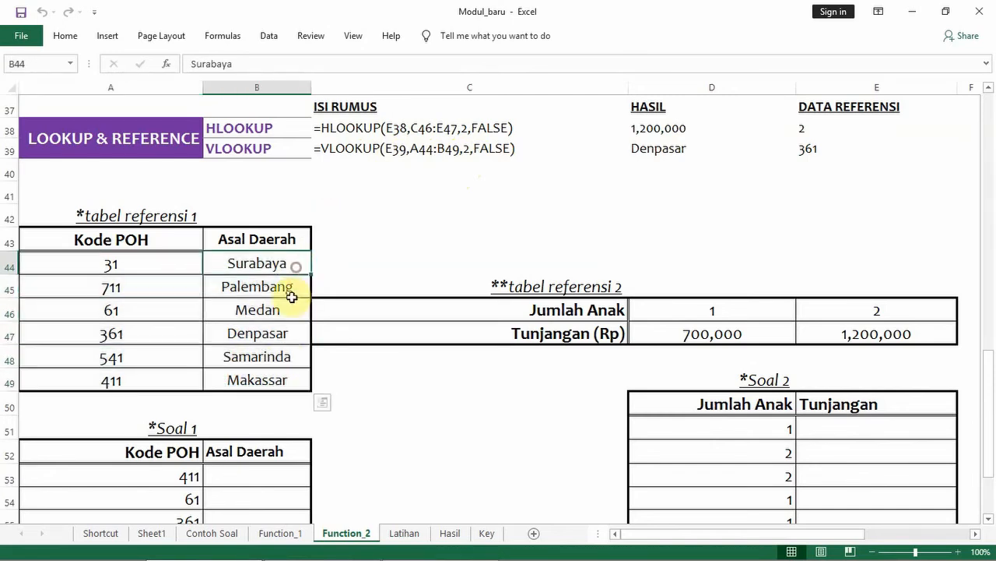
pyautogui.moveTo(291, 297); pyautogui.dragTo(280, 379)
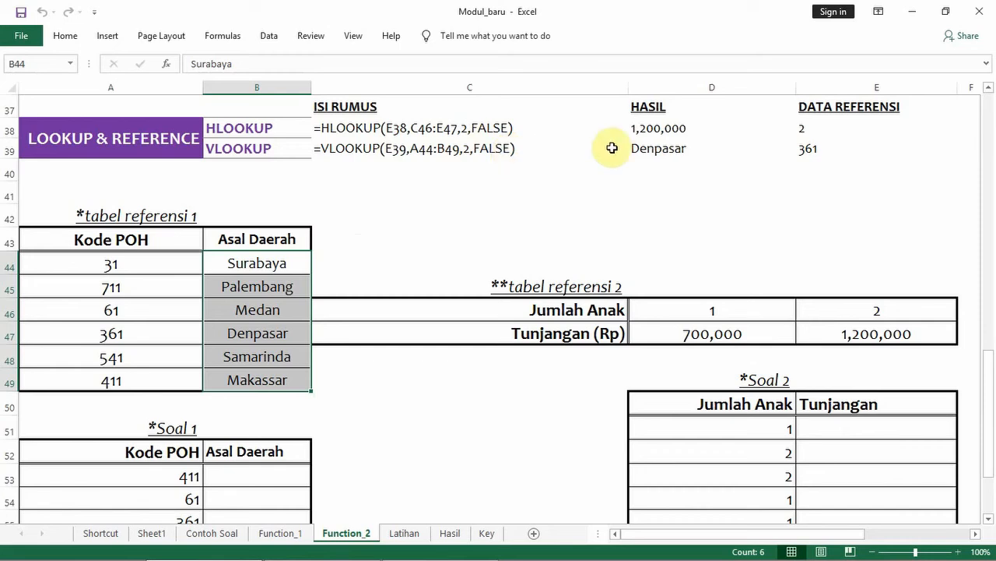
pyautogui.click(649, 148)
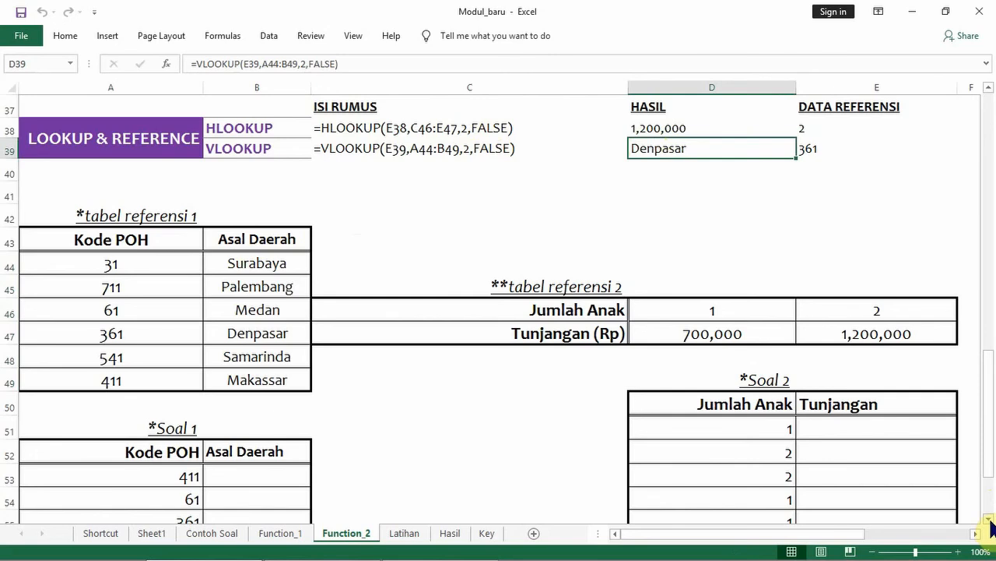
# Step: Compare the Kode POH codes in Soal 1 with tabel referensi 1 and tabel referensi 2 to determine which lookup fills Asal Daerah
pyautogui.scroll(-5, 991, 523)
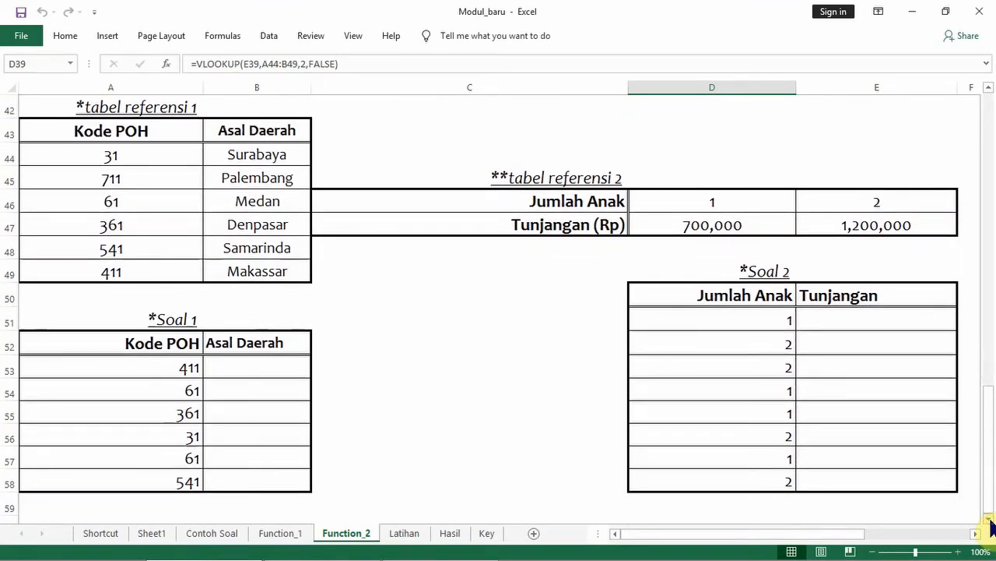
pyautogui.click(266, 374)
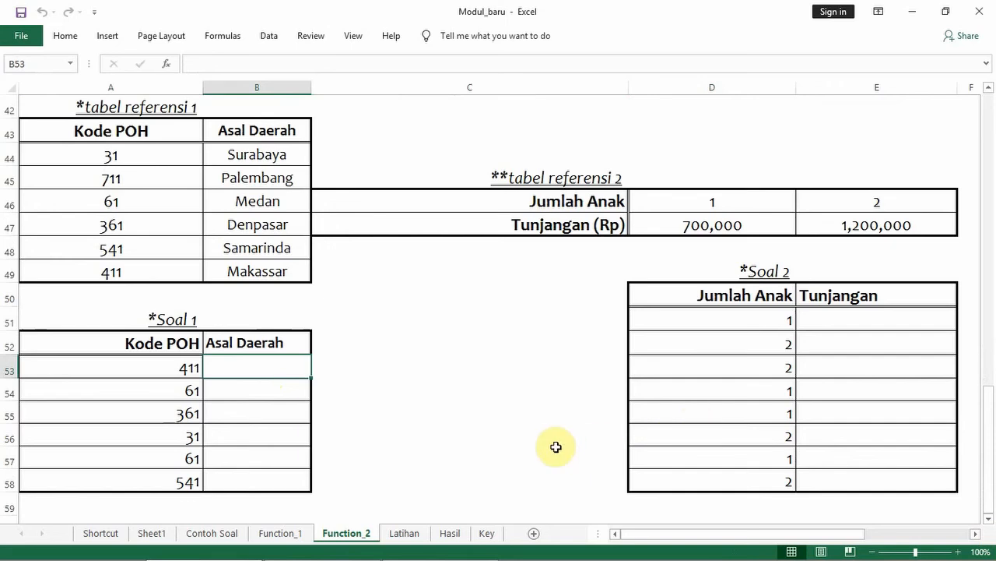
pyautogui.click(172, 371)
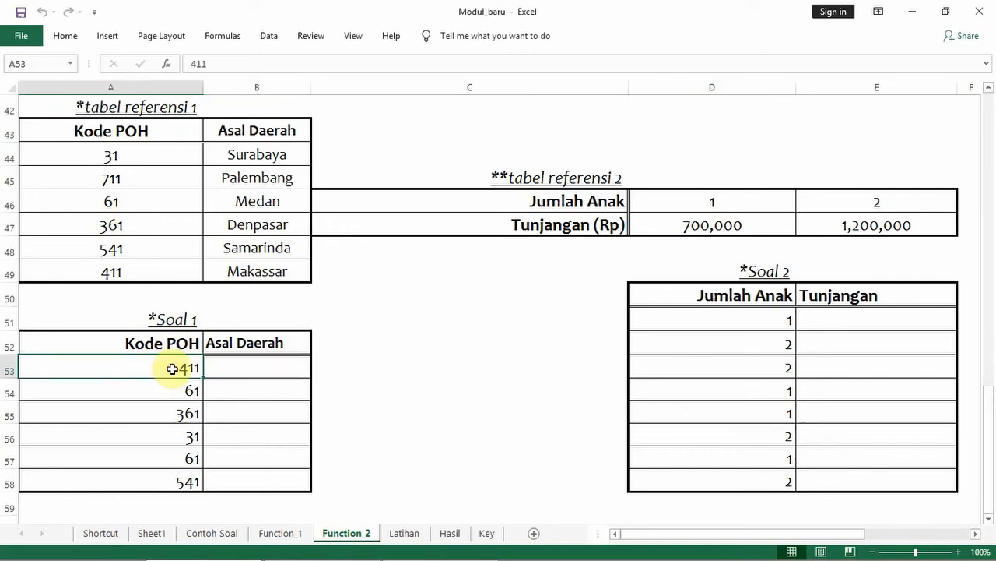
pyautogui.moveTo(136, 152); pyautogui.dragTo(136, 259)
pyautogui.moveTo(149, 137); pyautogui.dragTo(256, 249)
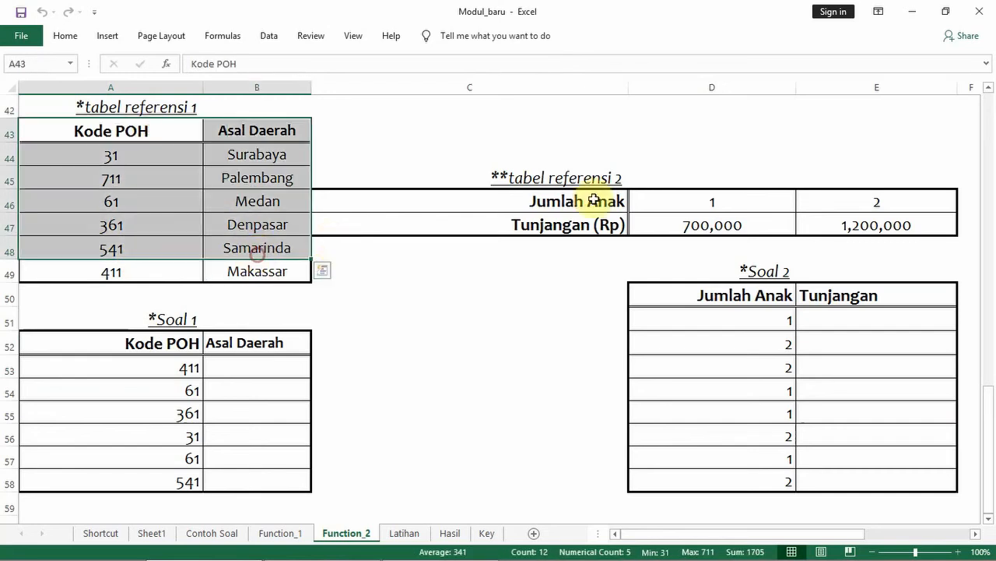
pyautogui.moveTo(594, 179); pyautogui.dragTo(836, 225)
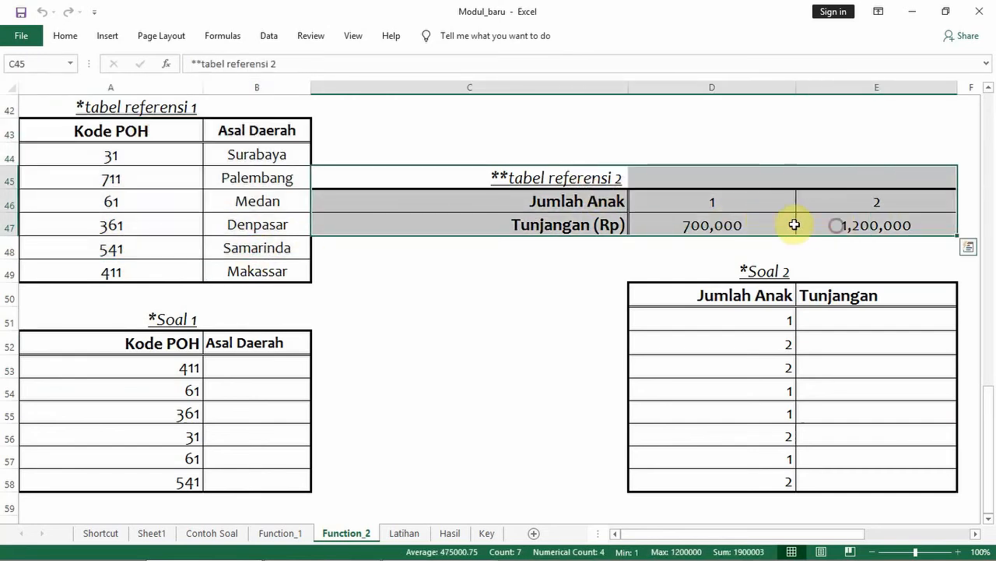
pyautogui.click(262, 363)
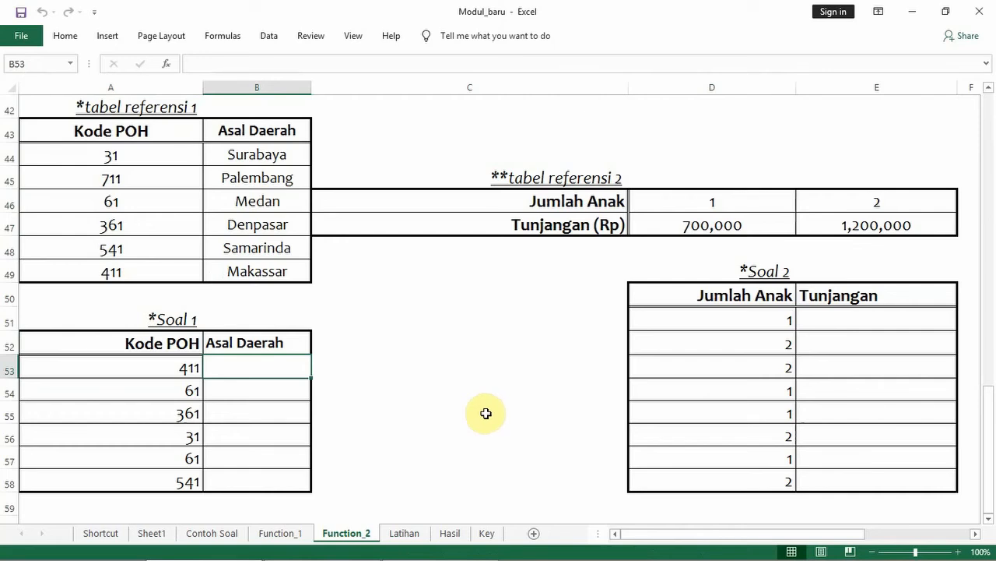
pyautogui.moveTo(140, 131); pyautogui.dragTo(244, 273)
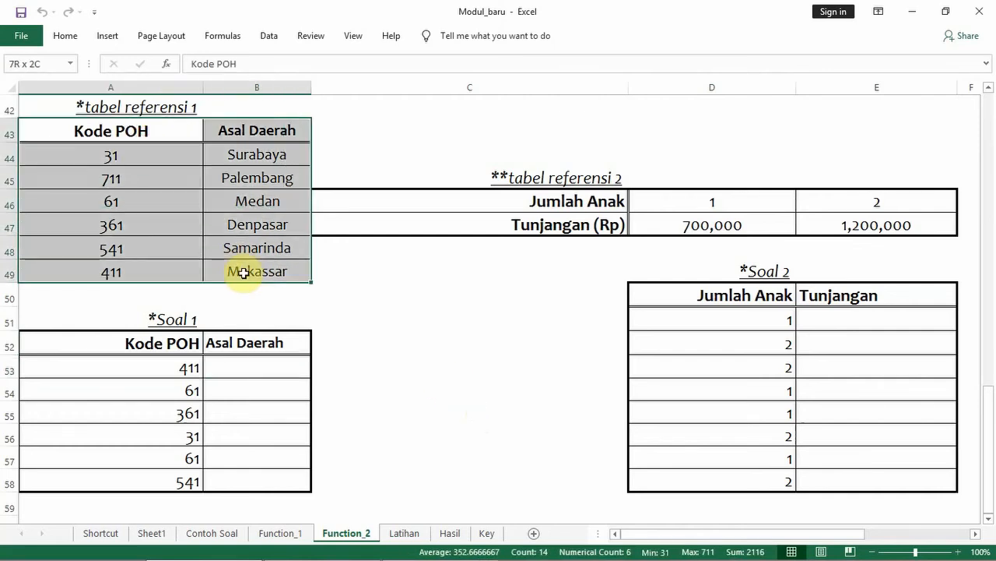
pyautogui.moveTo(158, 153); pyautogui.dragTo(147, 267)
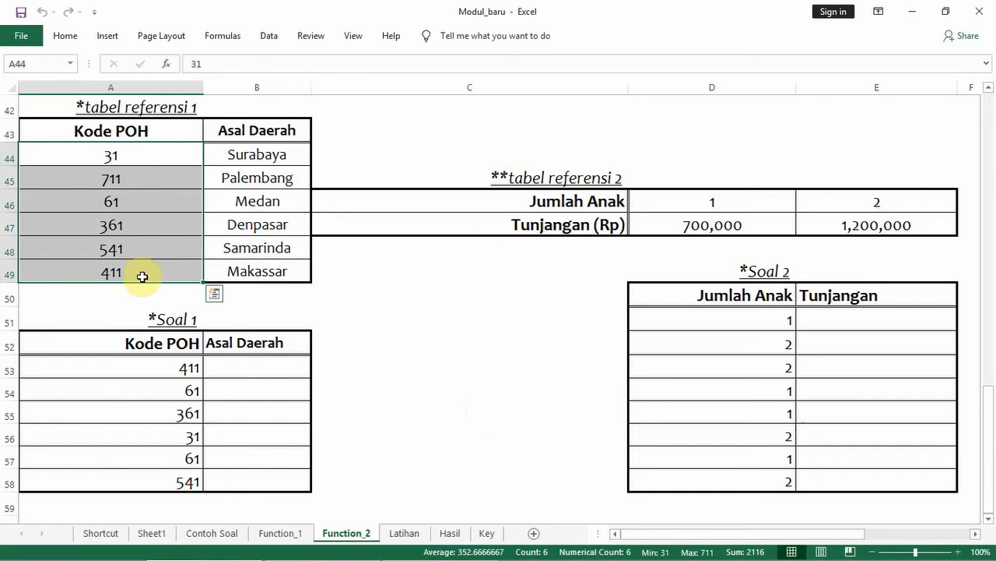
pyautogui.moveTo(156, 155); pyautogui.dragTo(156, 265)
# Step: Enter =VLOOKUP(A53,A44:B49,2,FALSE) in B53 and check its result against the 411 row of tabel referensi 1
pyautogui.click(235, 367)
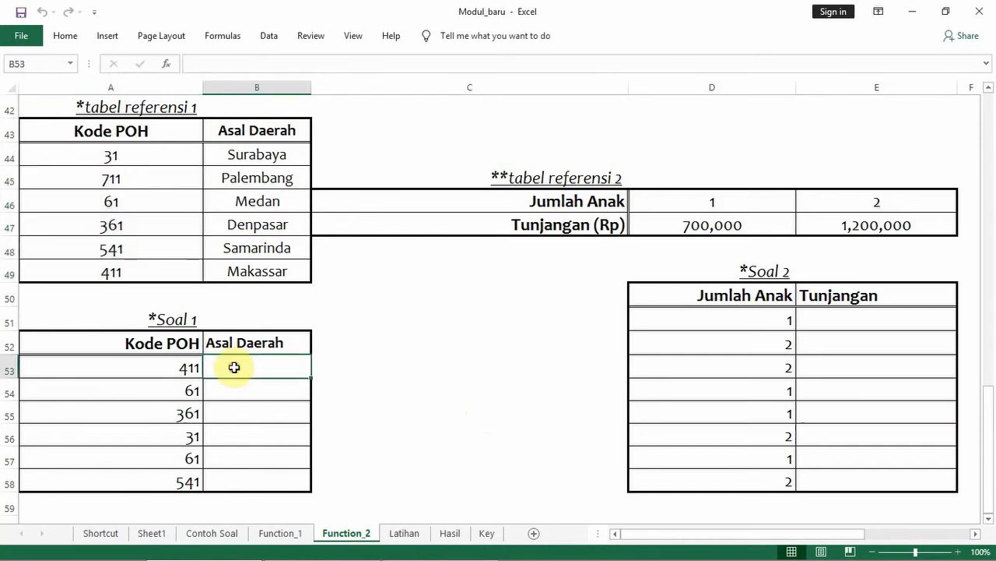
pyautogui.write('=')
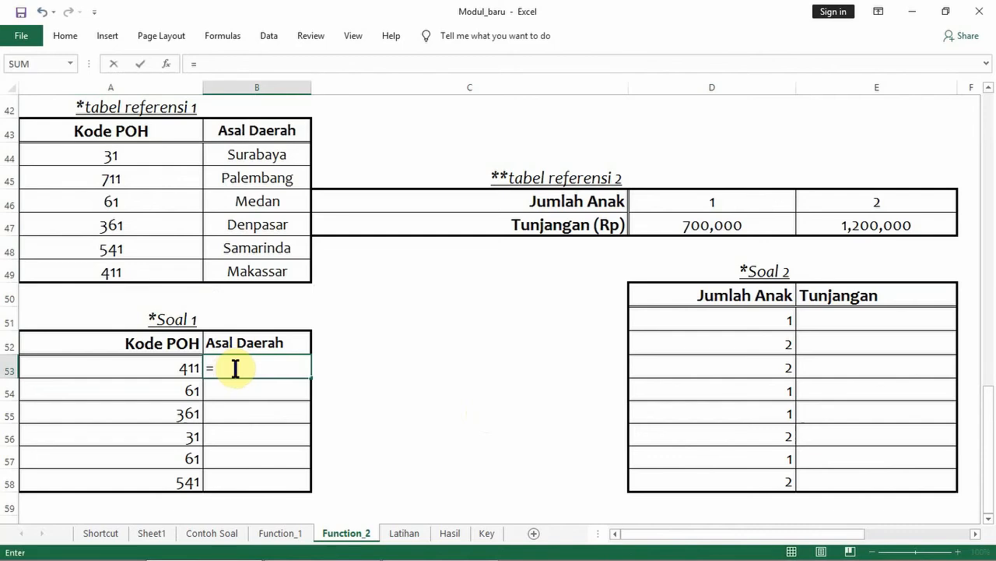
pyautogui.write('vlook')
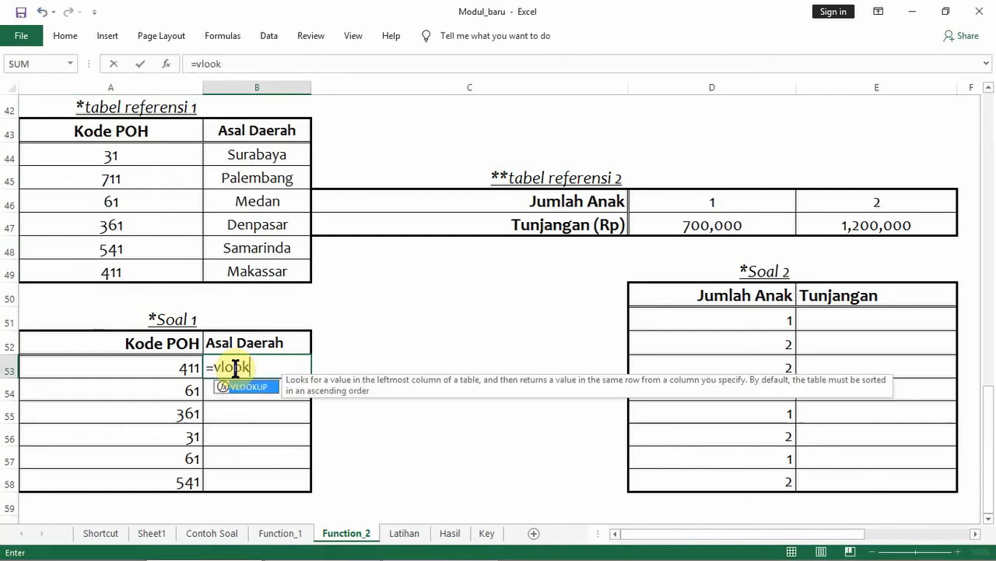
pyautogui.write('up')
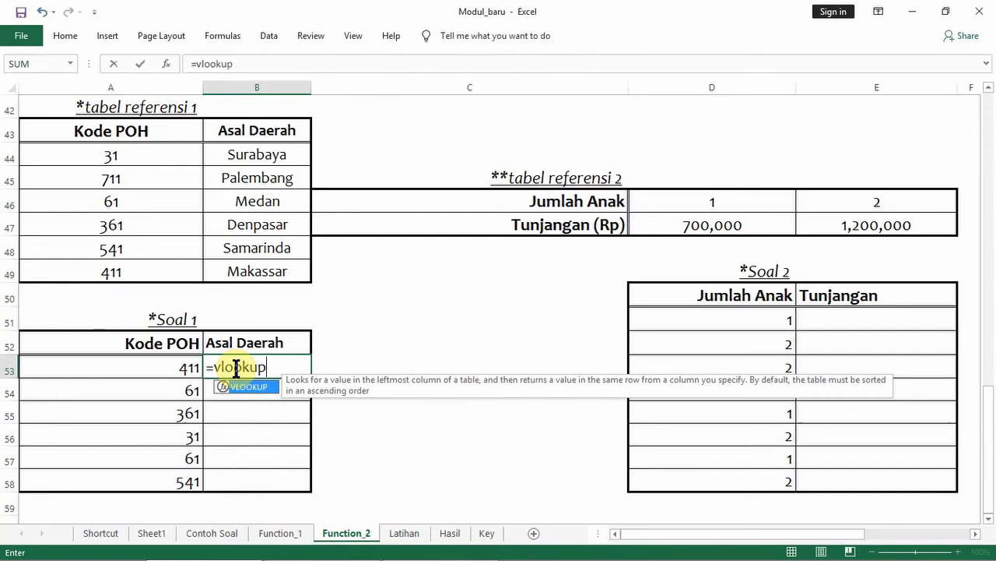
pyautogui.write('(')
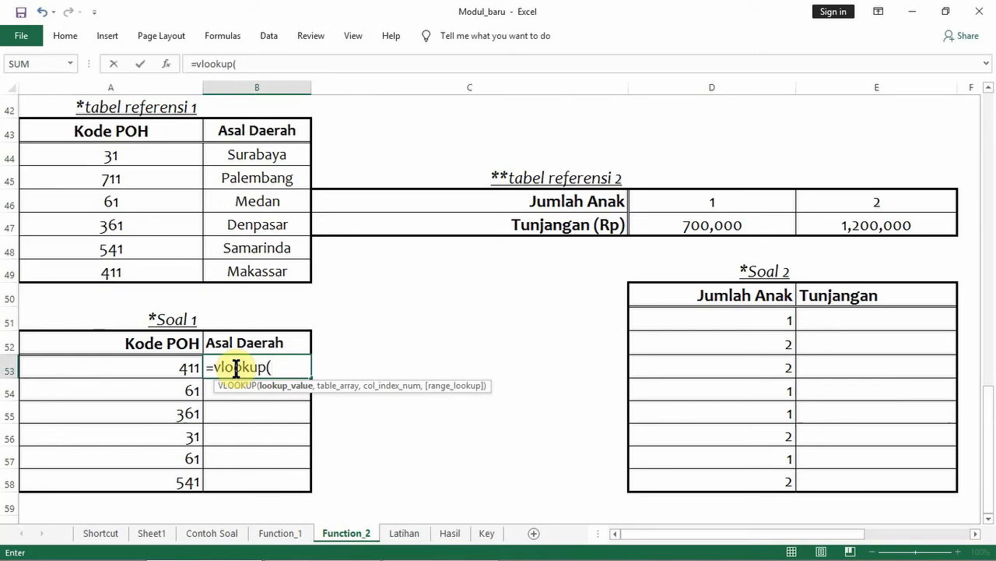
pyautogui.click(180, 368)
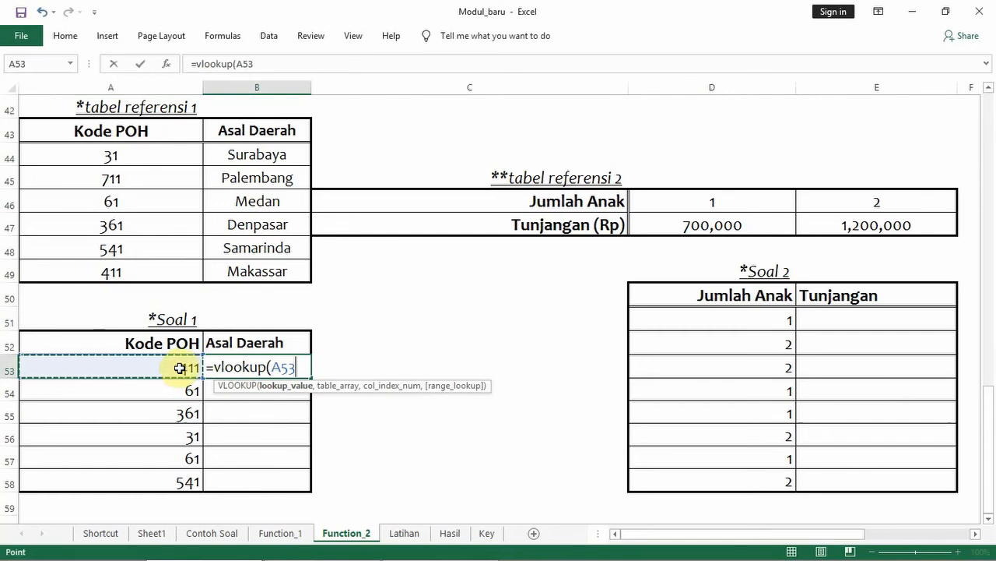
pyautogui.write(',')
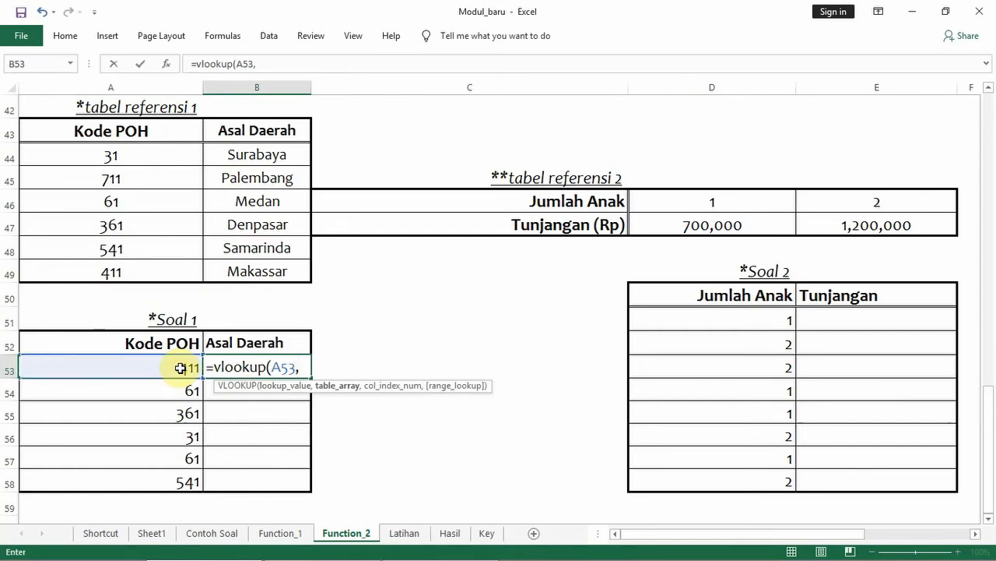
pyautogui.moveTo(129, 153); pyautogui.dragTo(242, 271)
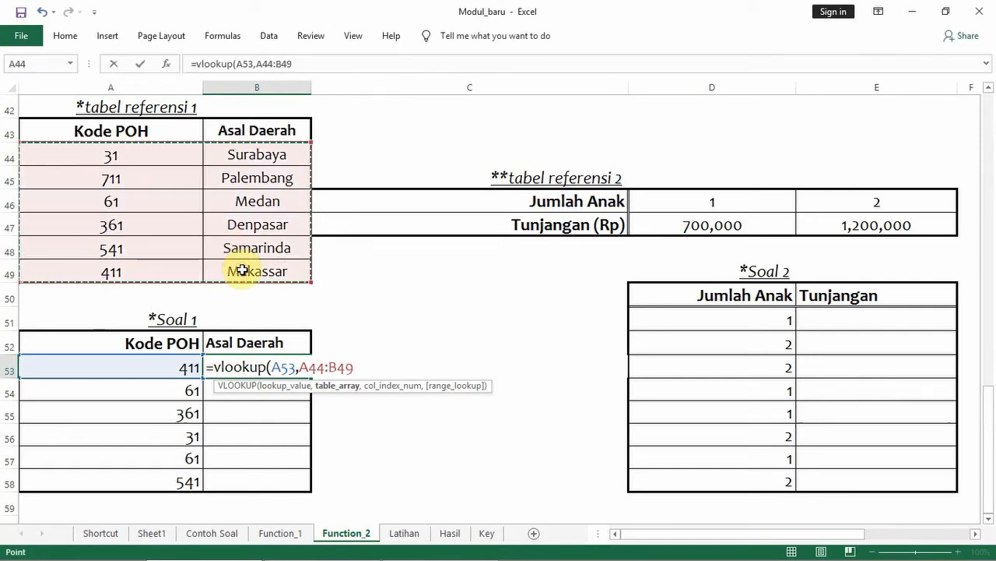
pyautogui.write(',2')
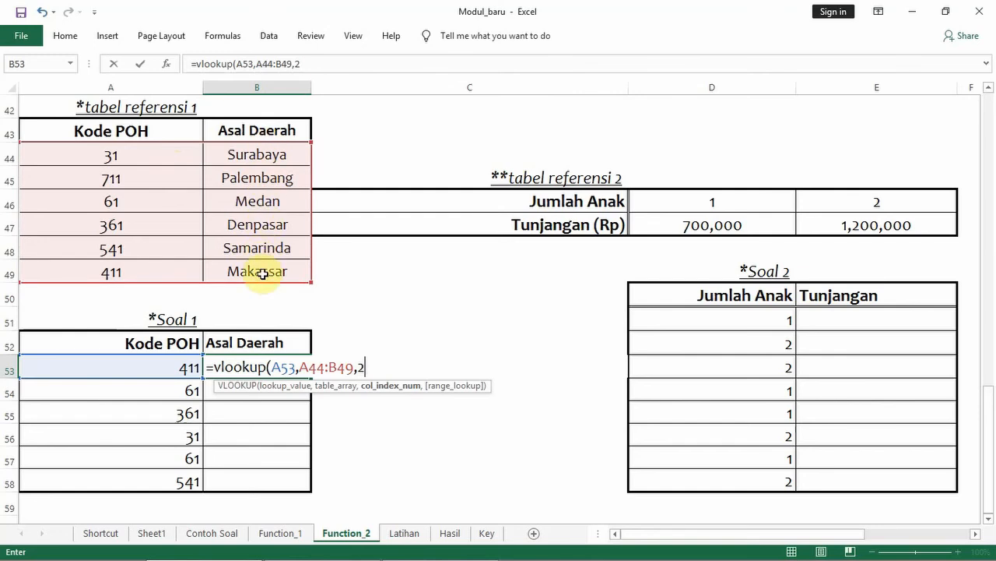
pyautogui.write(',')
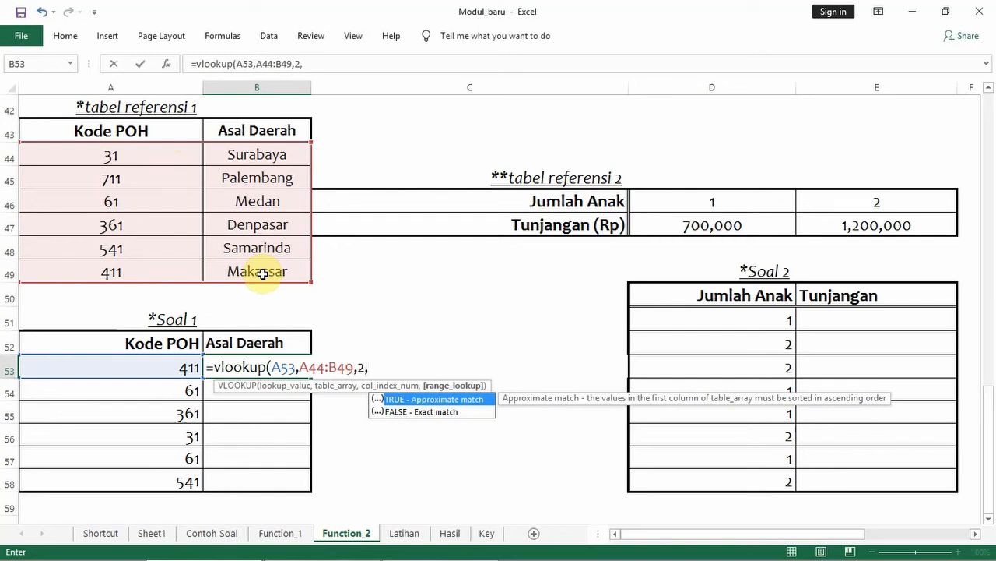
pyautogui.write('false')
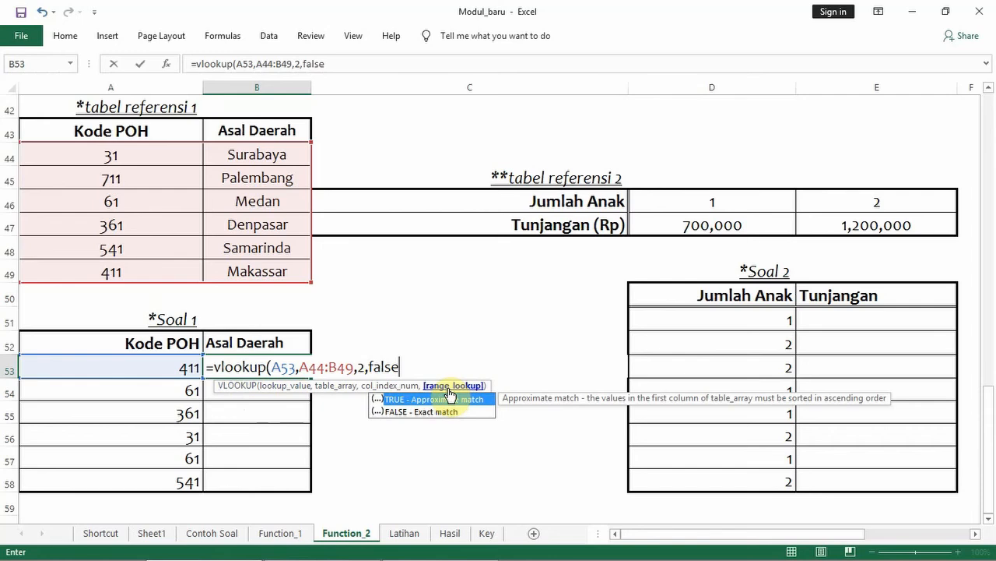
pyautogui.press('Return')
pyautogui.click(279, 369)
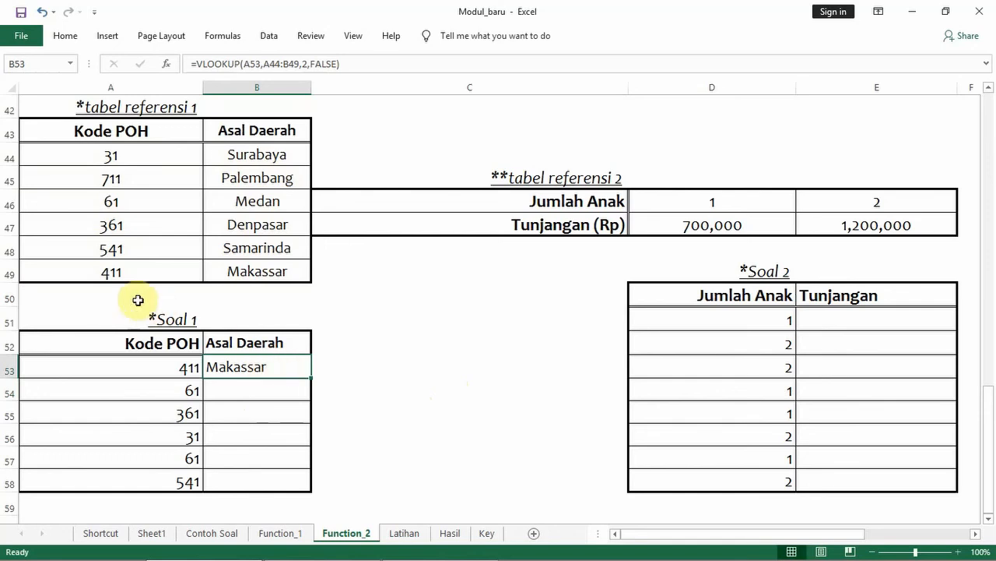
pyautogui.moveTo(111, 271); pyautogui.dragTo(227, 273)
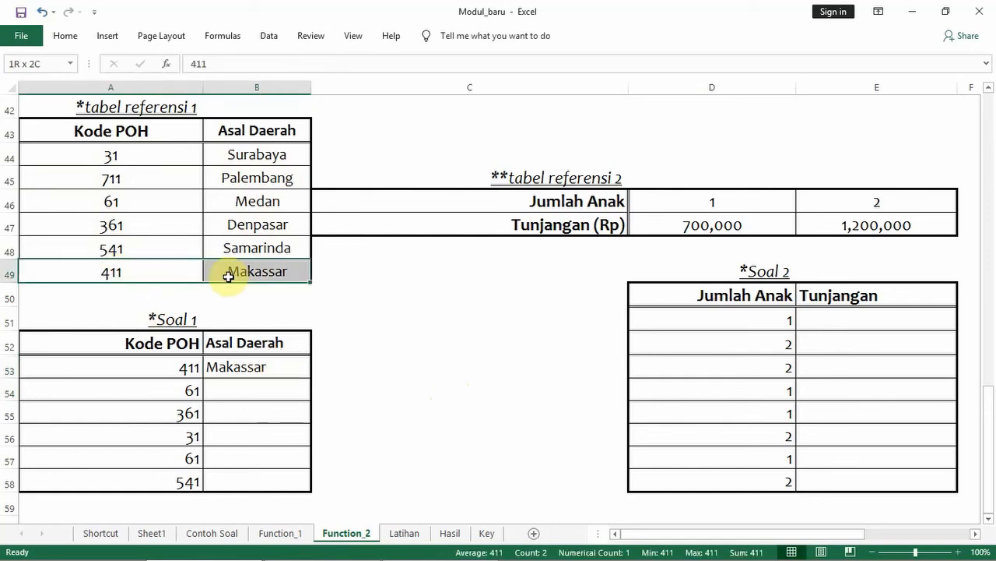
# Step: Try to fill Asal Daerah cells B54:B58 by pasting only the VLOOKUP formula from B53 with its relative table range
pyautogui.click(257, 369)
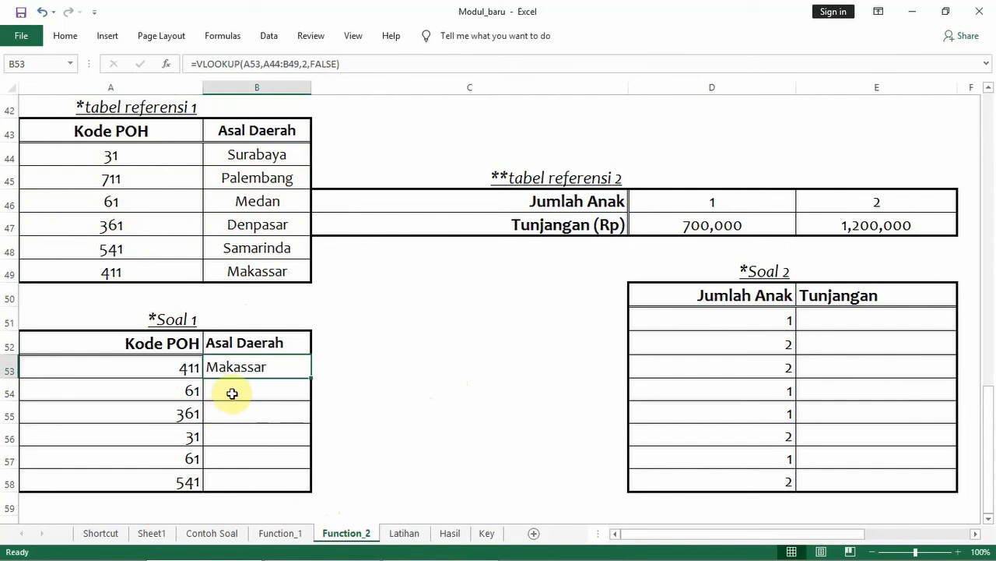
pyautogui.hotkey('ctrl', 'c')
pyautogui.moveTo(232, 393); pyautogui.dragTo(221, 482)
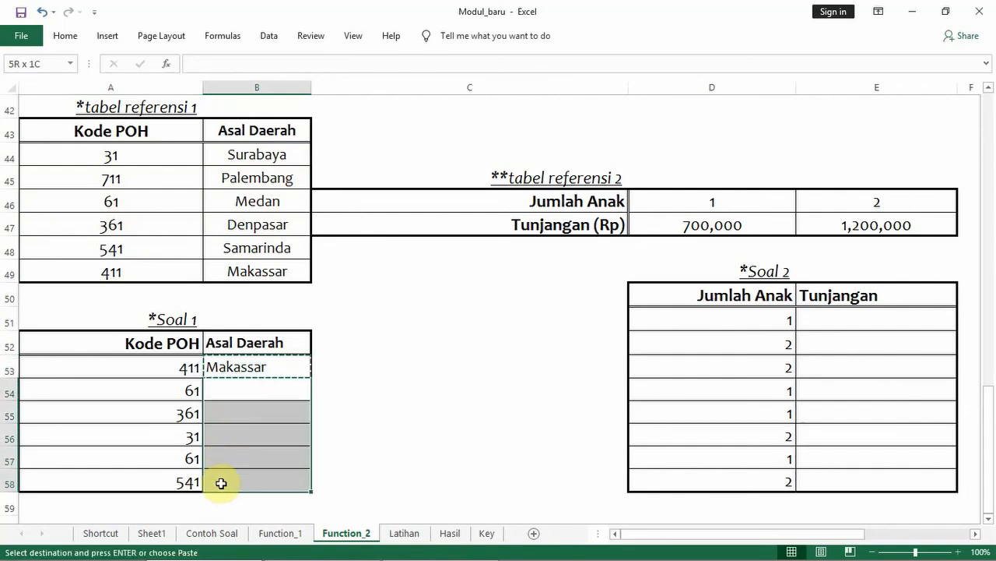
pyautogui.rightClick(233, 440)
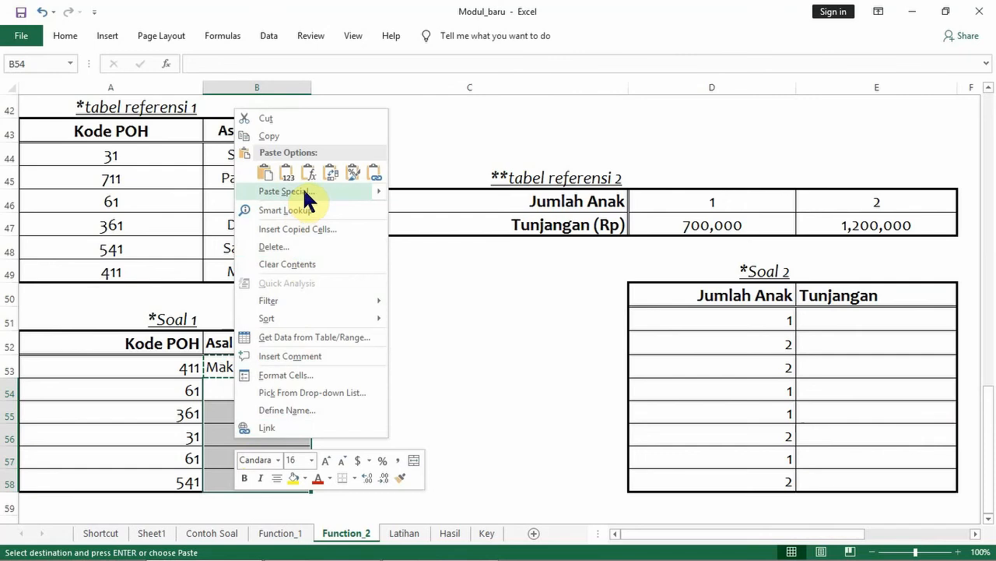
pyautogui.click(225, 400)
pyautogui.moveTo(225, 400); pyautogui.dragTo(235, 470)
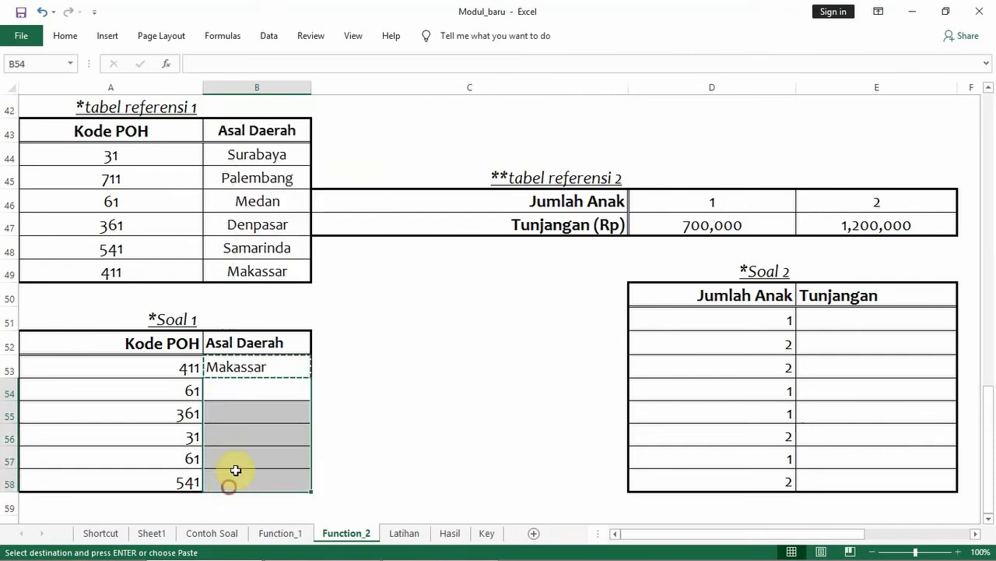
pyautogui.rightClick(237, 472)
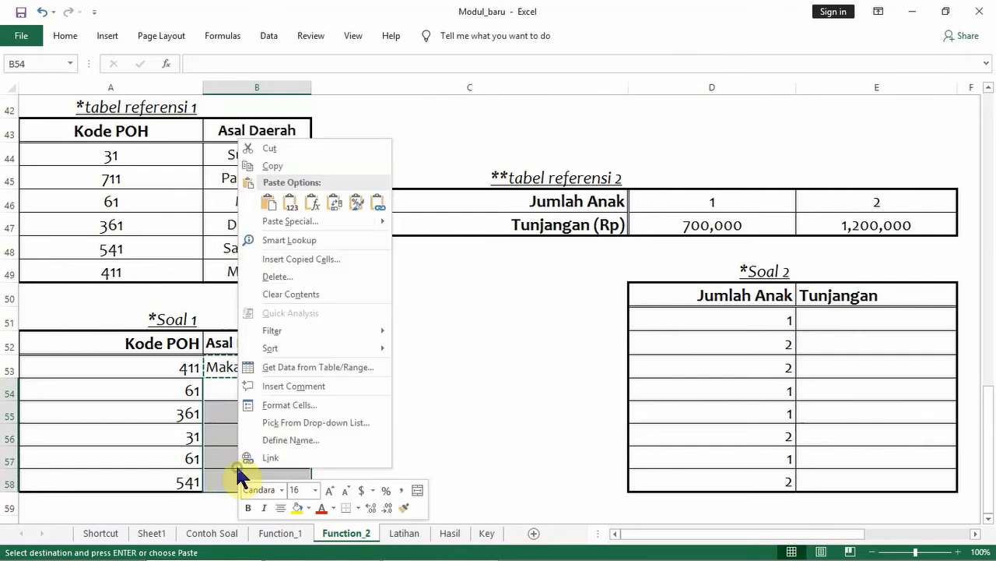
pyautogui.click(313, 202)
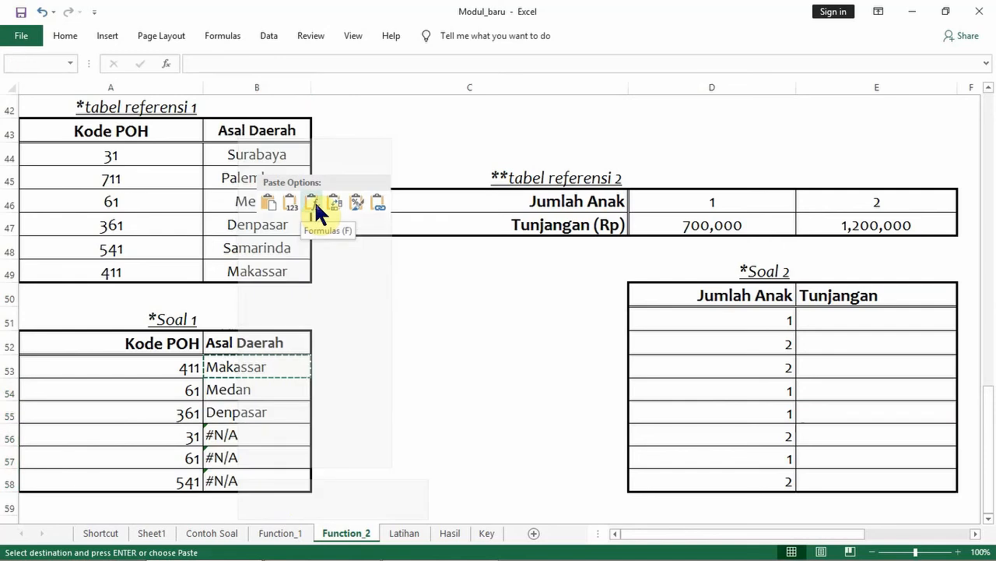
pyautogui.click(314, 201)
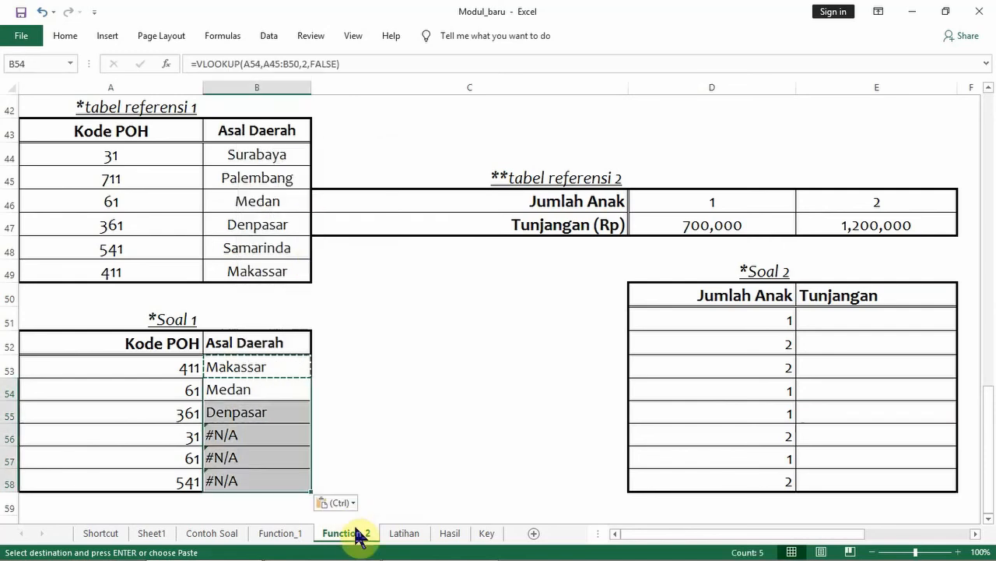
# Step: Inspect the VLOOKUP formula in B56 to check which table range it refers to
pyautogui.click(244, 436)
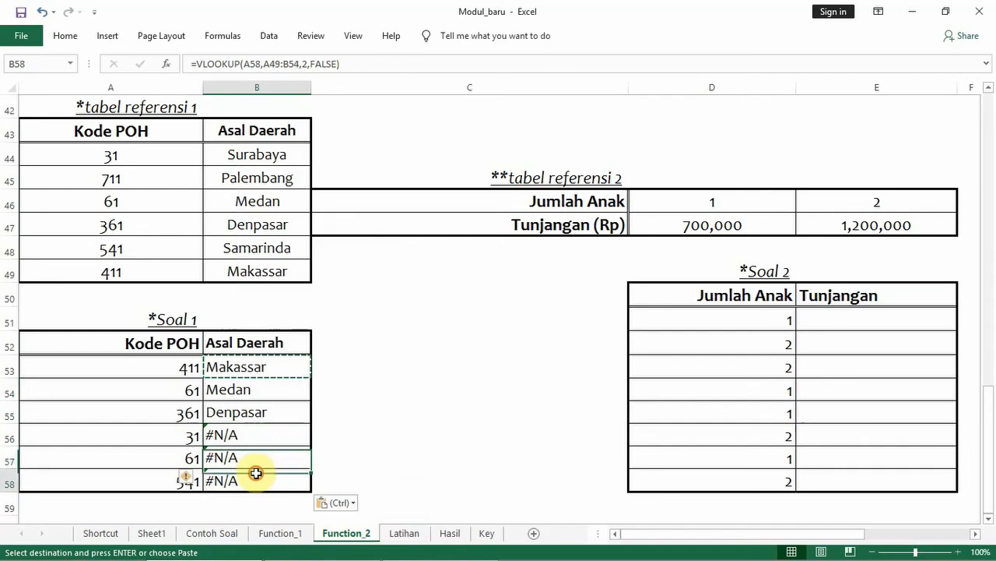
pyautogui.click(258, 436)
pyautogui.doubleClick(258, 436)
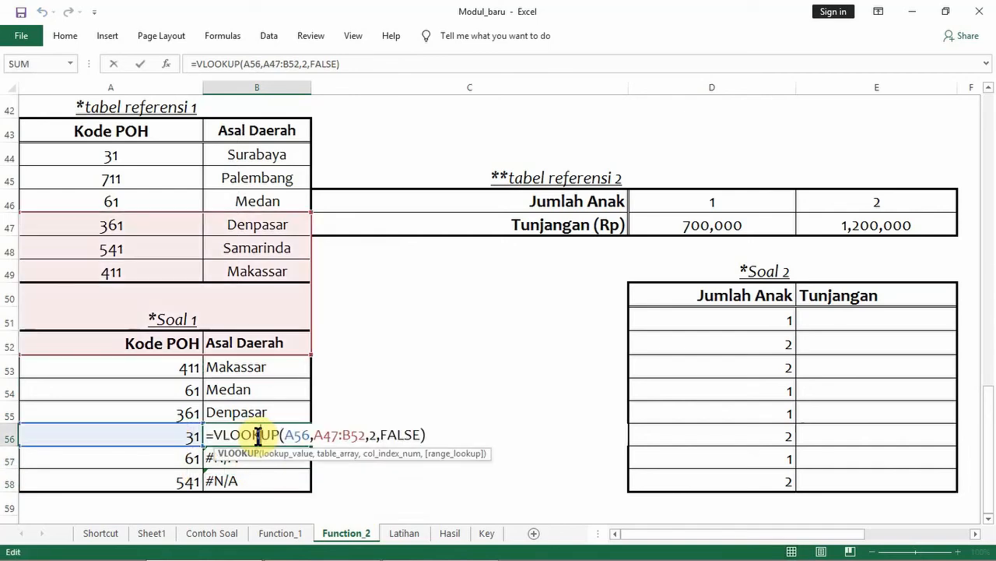
pyautogui.press('Return')
# Step: Make the table range in the B53 formula absolute, giving =VLOOKUP(A53,$A$44:$B$49,2,FALSE)
pyautogui.click(267, 371)
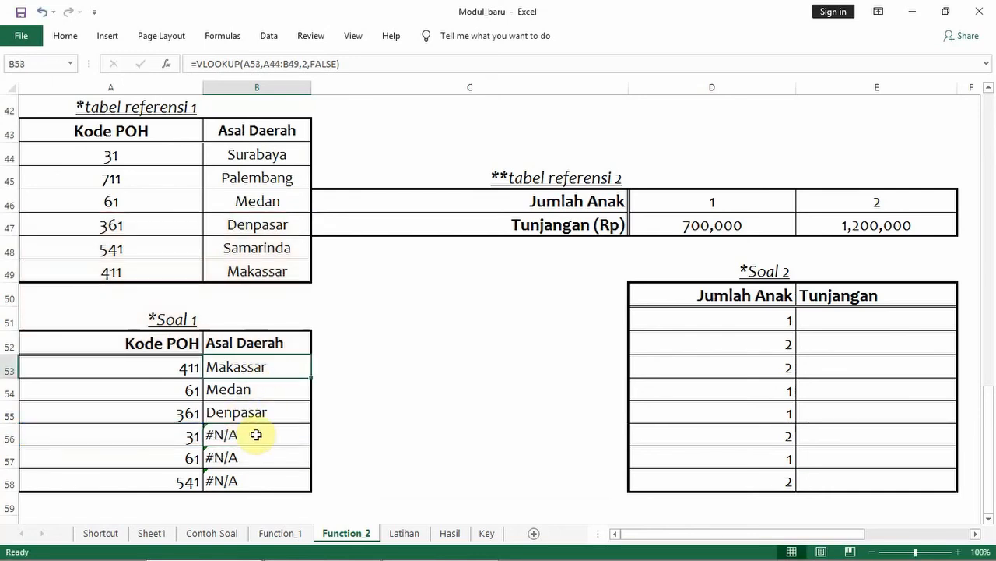
pyautogui.click(265, 64)
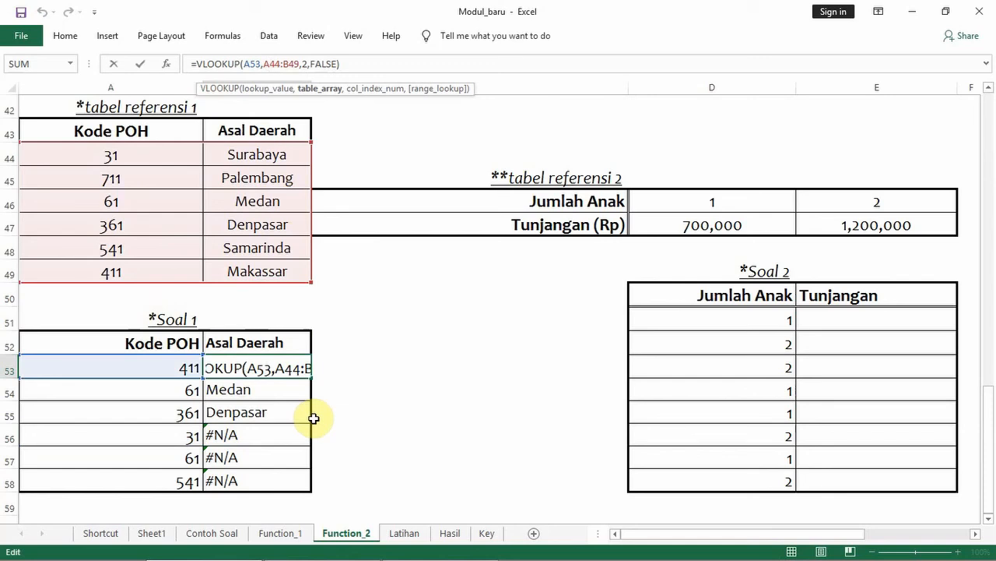
pyautogui.press('F4')
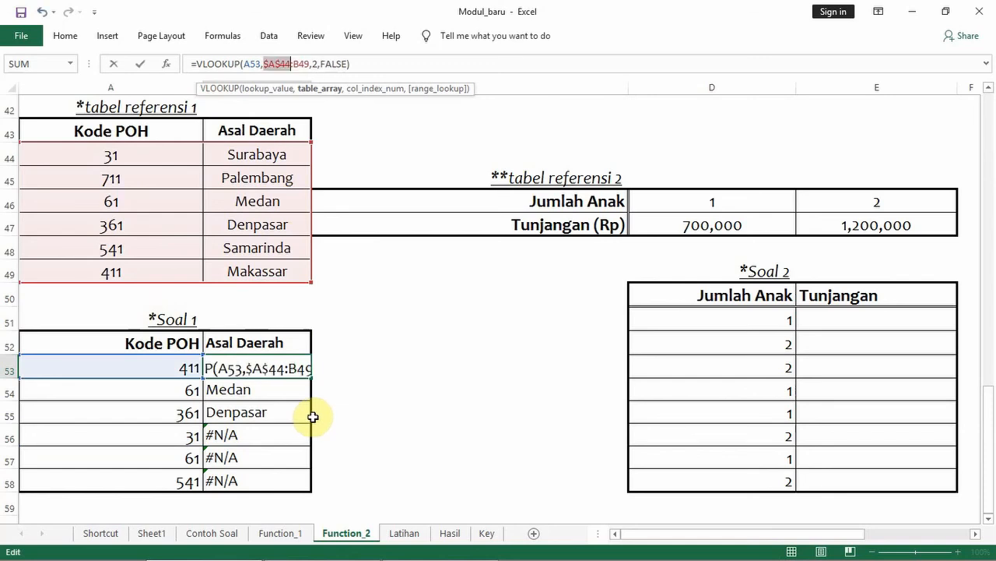
pyautogui.click(299, 63)
pyautogui.press('F4')
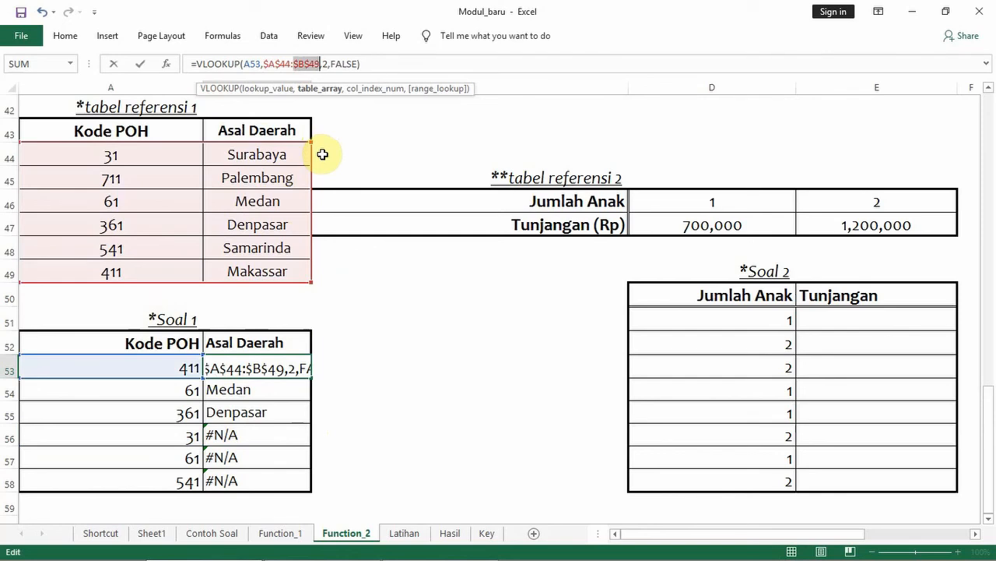
pyautogui.press('Return')
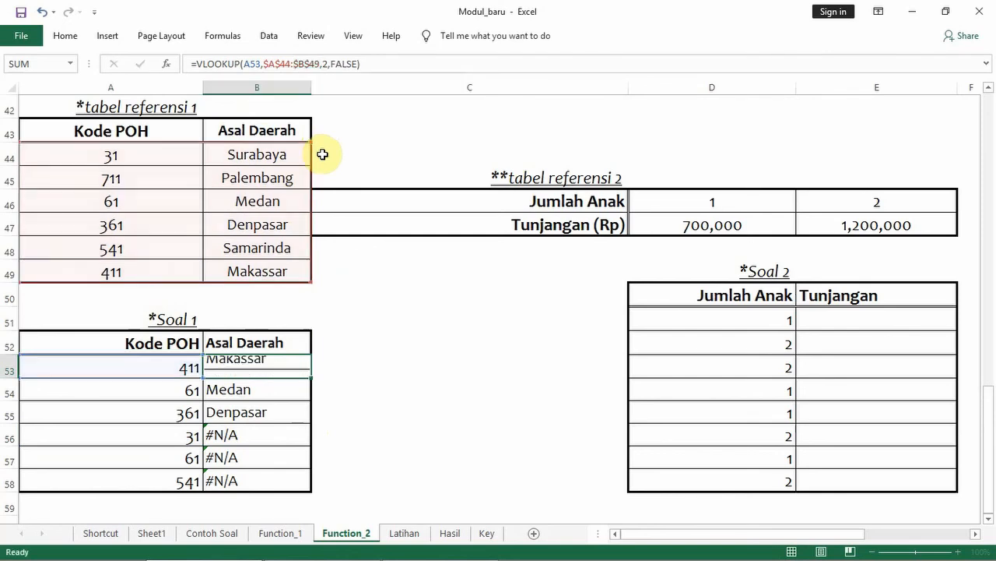
# Step: Paste the B53 formula into B54:B58 as formulas only and save the workbook
pyautogui.click(258, 371)
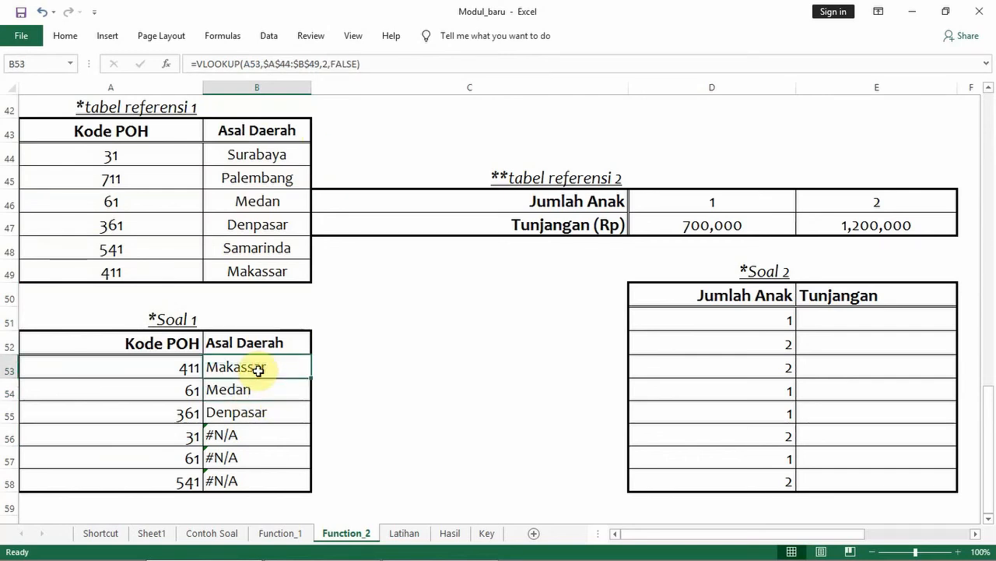
pyautogui.hotkey('ctrl', 'c')
pyautogui.moveTo(258, 389); pyautogui.dragTo(259, 480)
pyautogui.rightClick(259, 480)
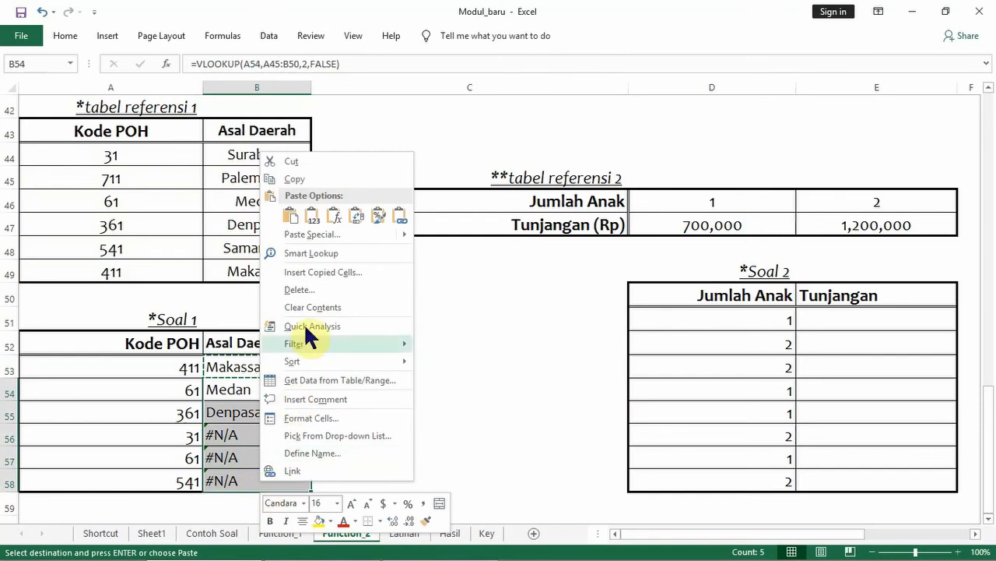
pyautogui.click(336, 214)
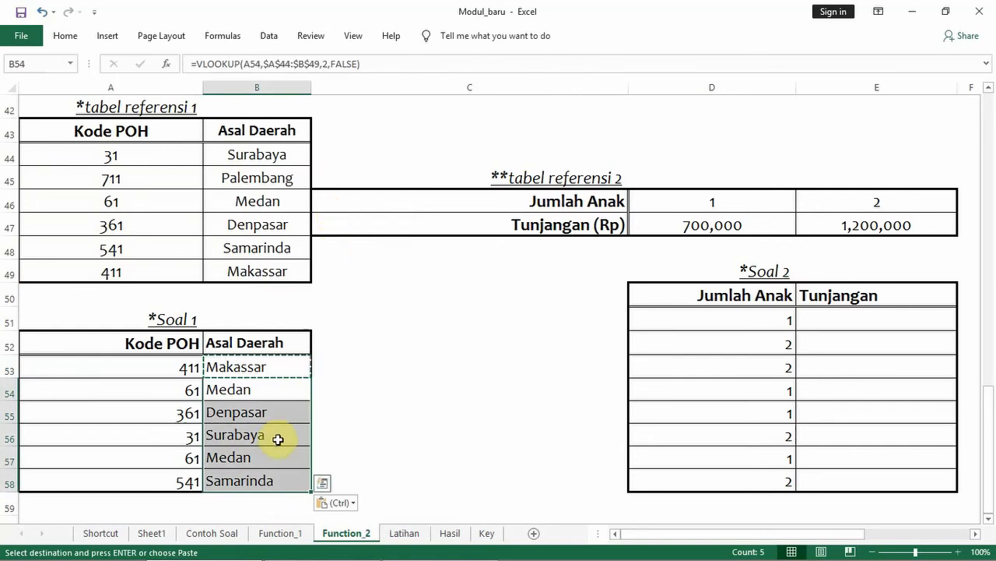
pyautogui.click(349, 421)
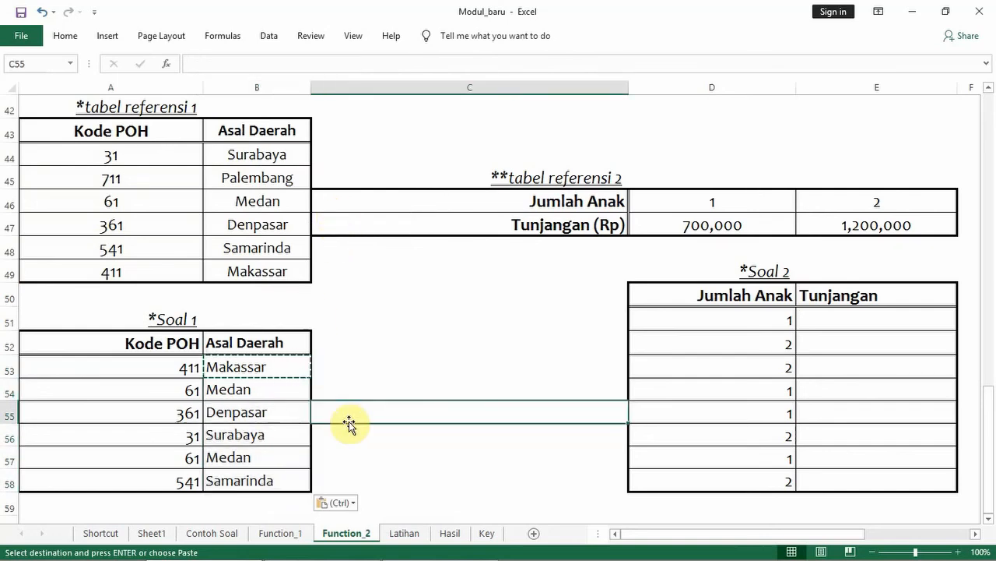
pyautogui.hotkey('ctrl', 's')
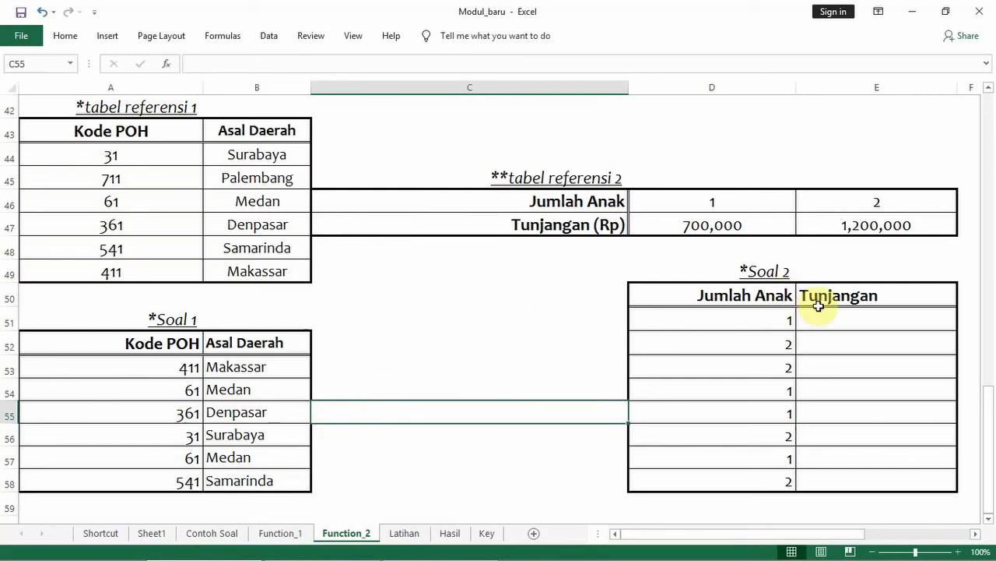
# Step: Compare the Soal 2 headings Jumlah Anak and Tunjangan with tabel referensi 2 in C46:E47
pyautogui.click(827, 324)
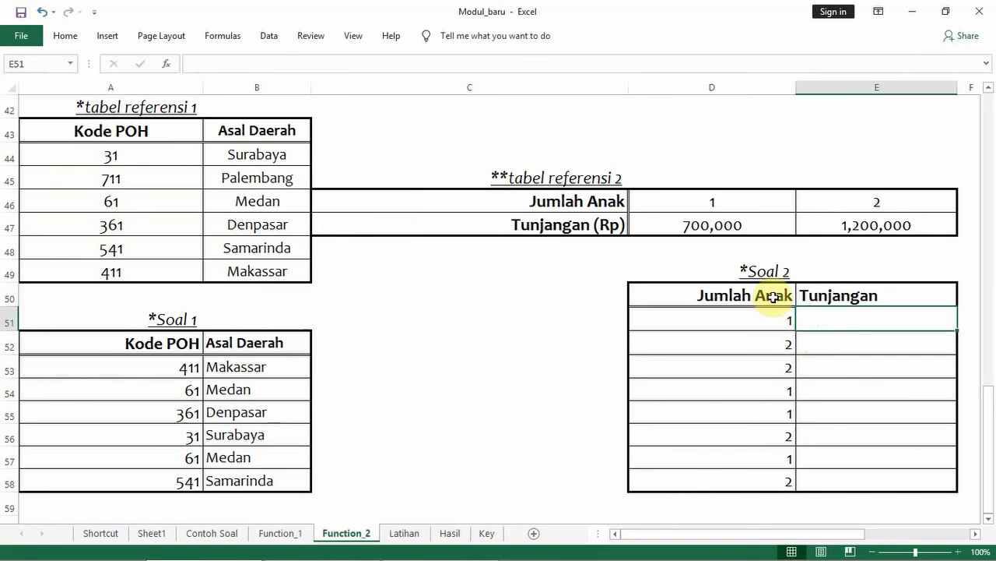
pyautogui.moveTo(773, 296); pyautogui.dragTo(805, 293)
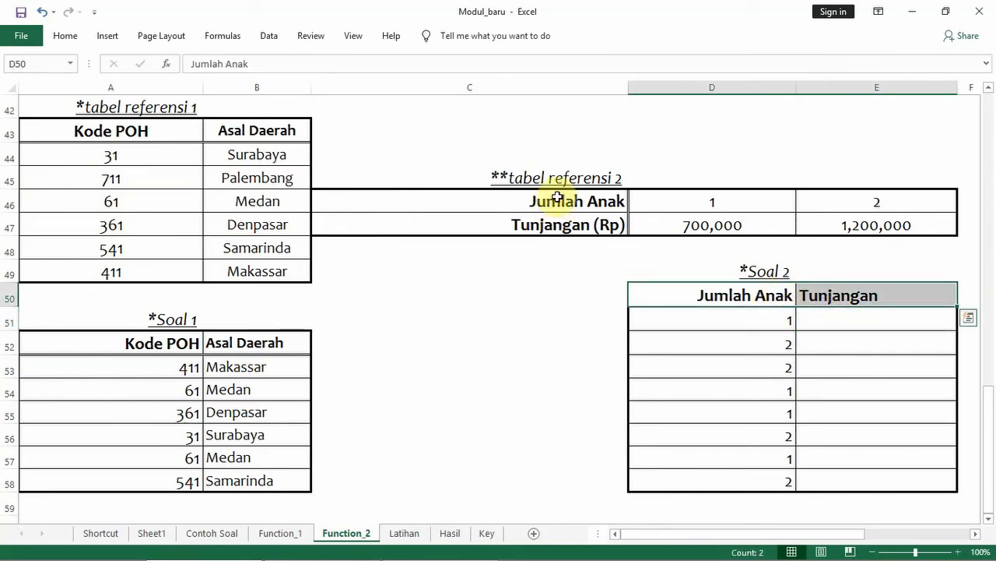
pyautogui.moveTo(557, 199); pyautogui.dragTo(822, 225)
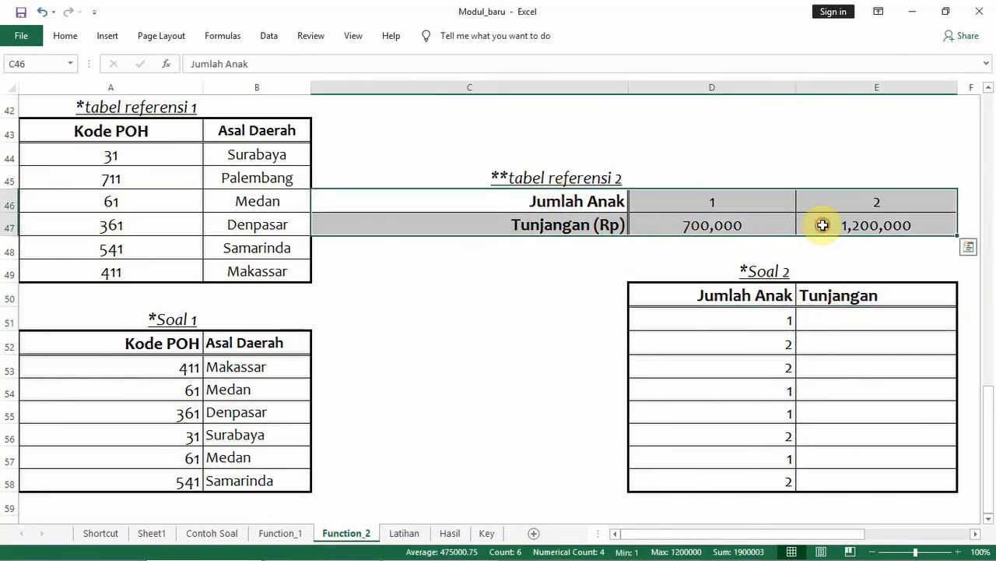
# Step: Enter =HLOOKUP(D51,$D$46:$E$47,2,FALSE) in E51, the first Tunjangan cell of Soal 2
pyautogui.click(823, 319)
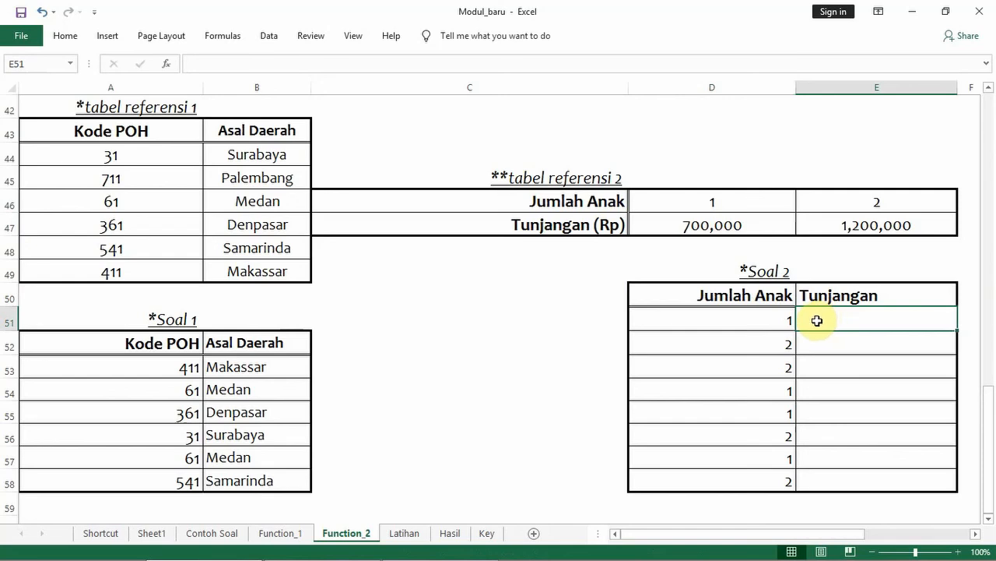
pyautogui.write('=hlooku')
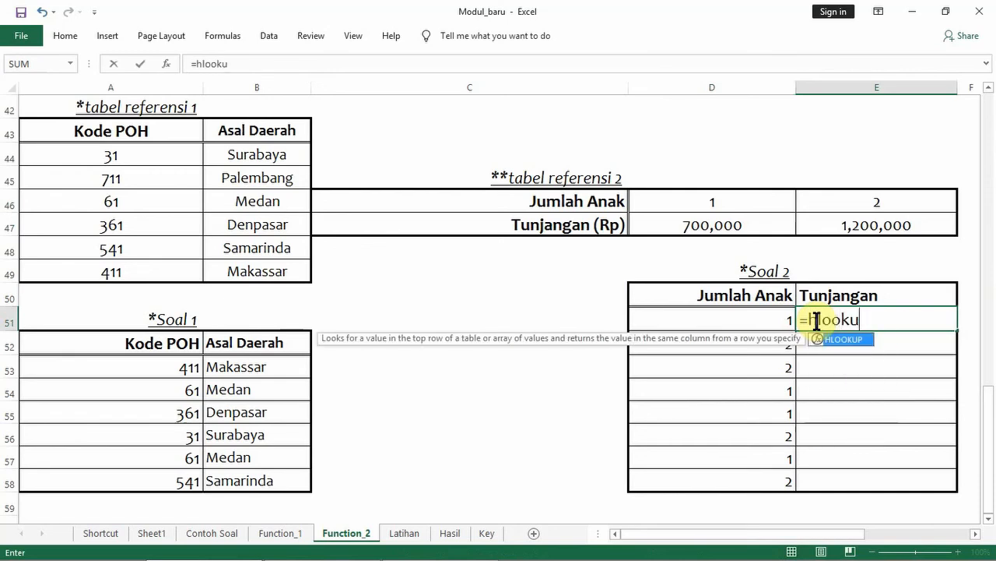
pyautogui.write('p(')
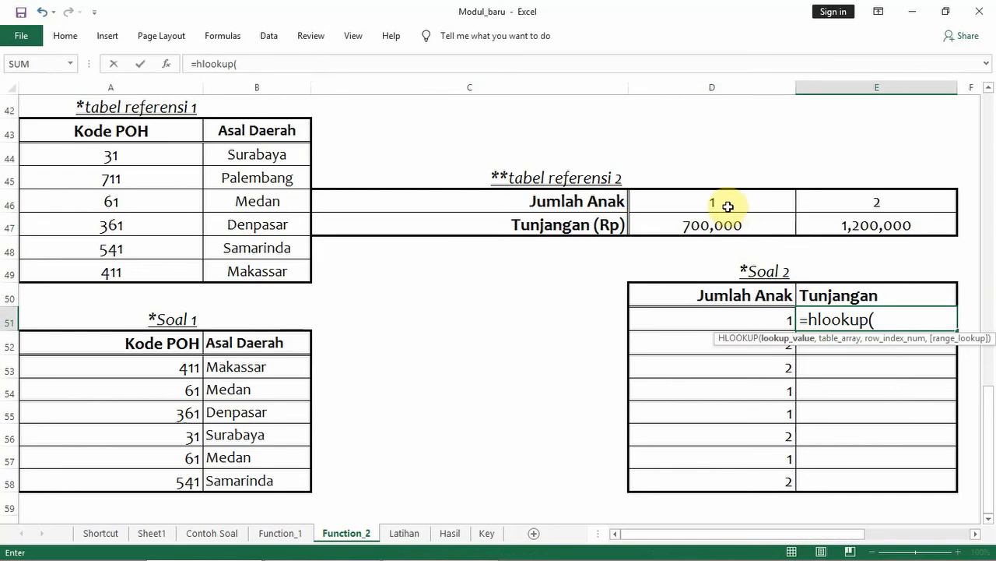
pyautogui.click(720, 319)
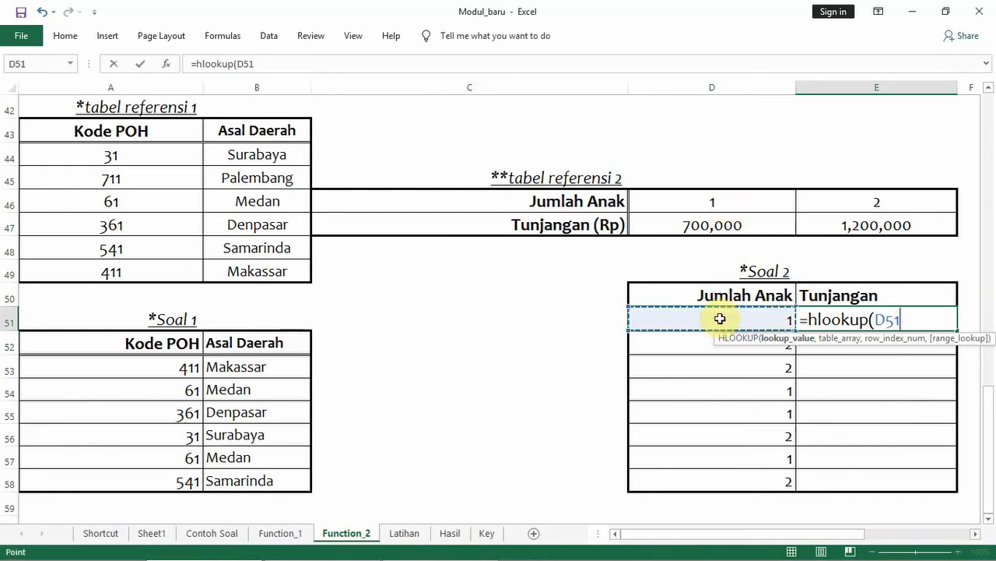
pyautogui.write(',')
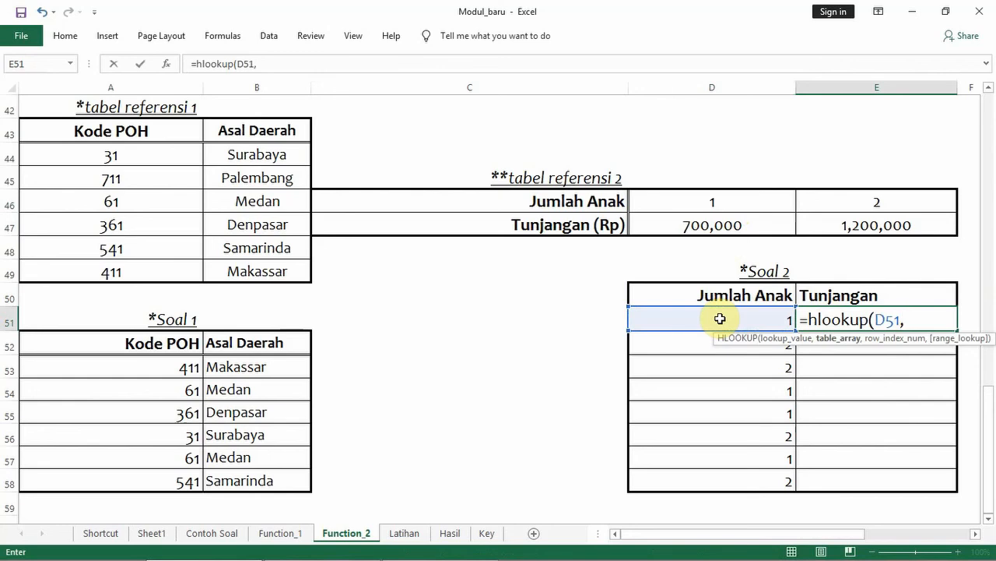
pyautogui.moveTo(682, 204); pyautogui.dragTo(822, 224)
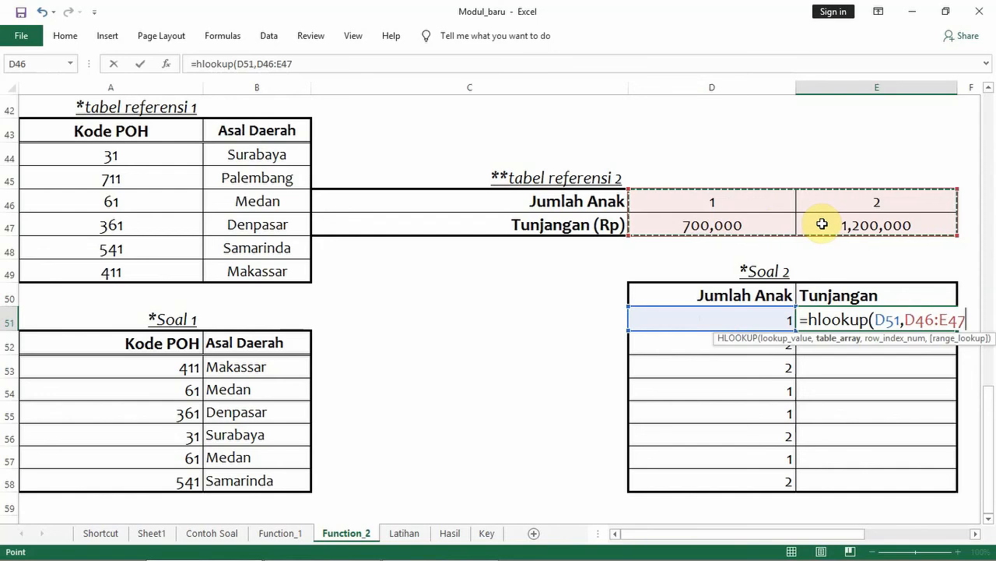
pyautogui.press('F4')
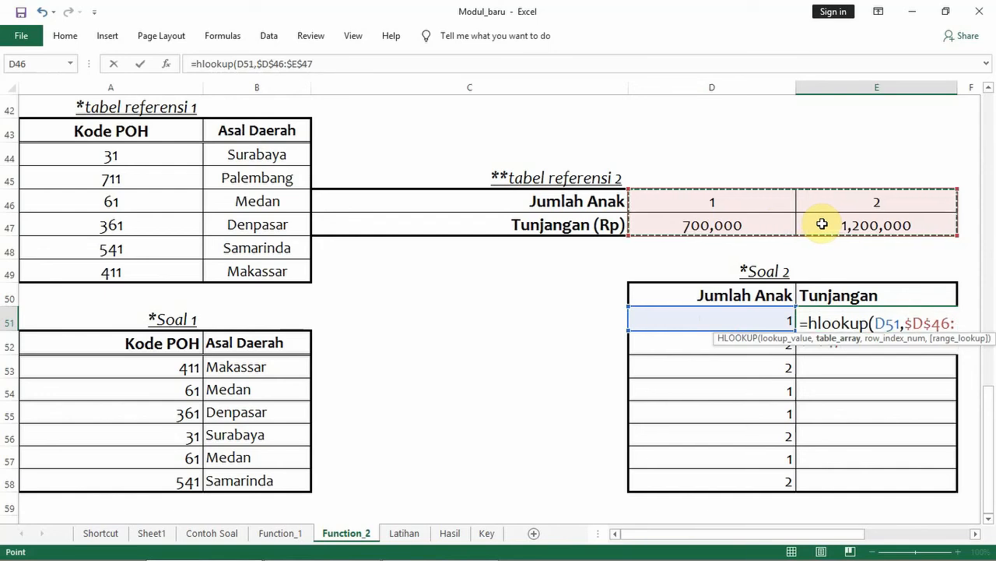
pyautogui.write(',')
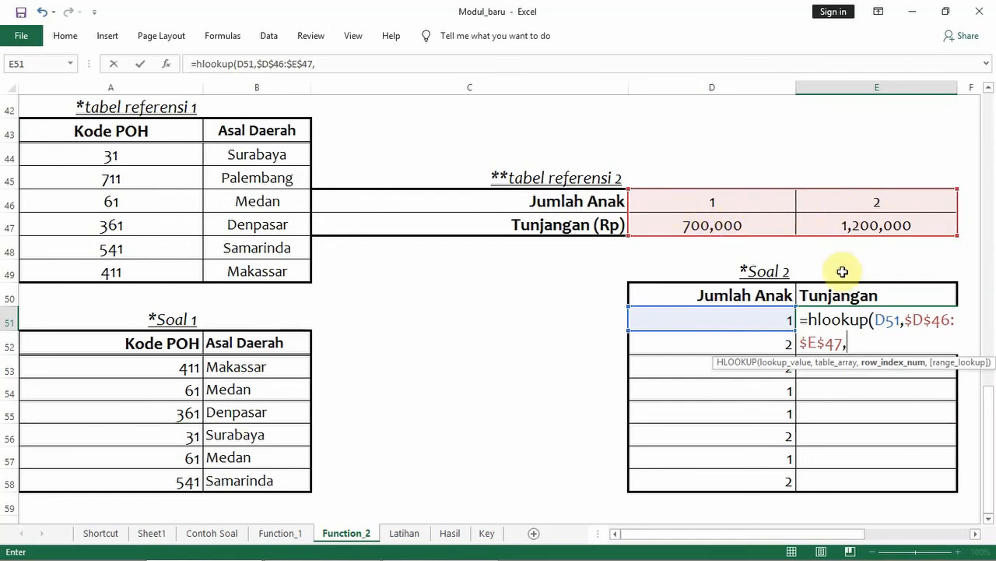
pyautogui.write('2')
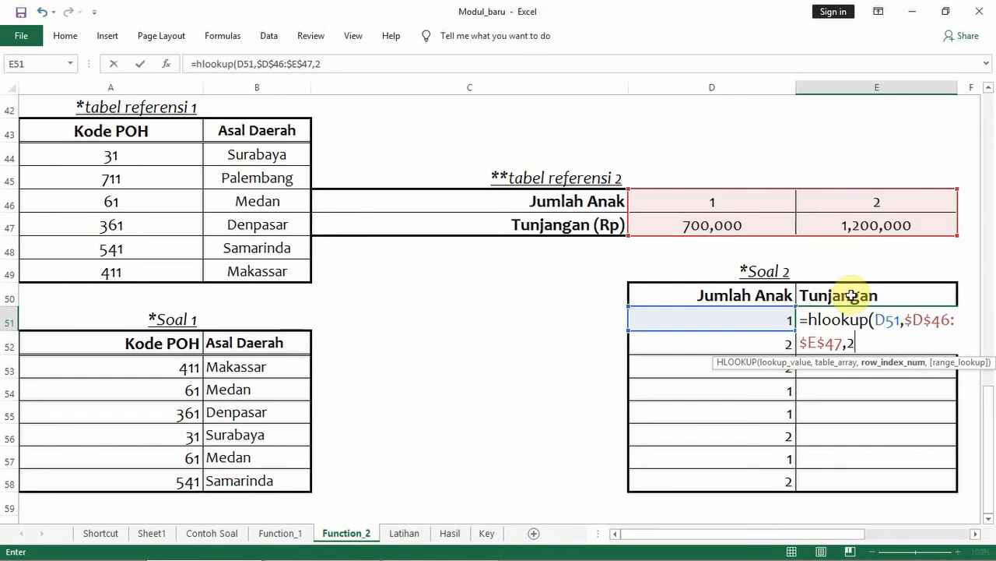
pyautogui.write(',')
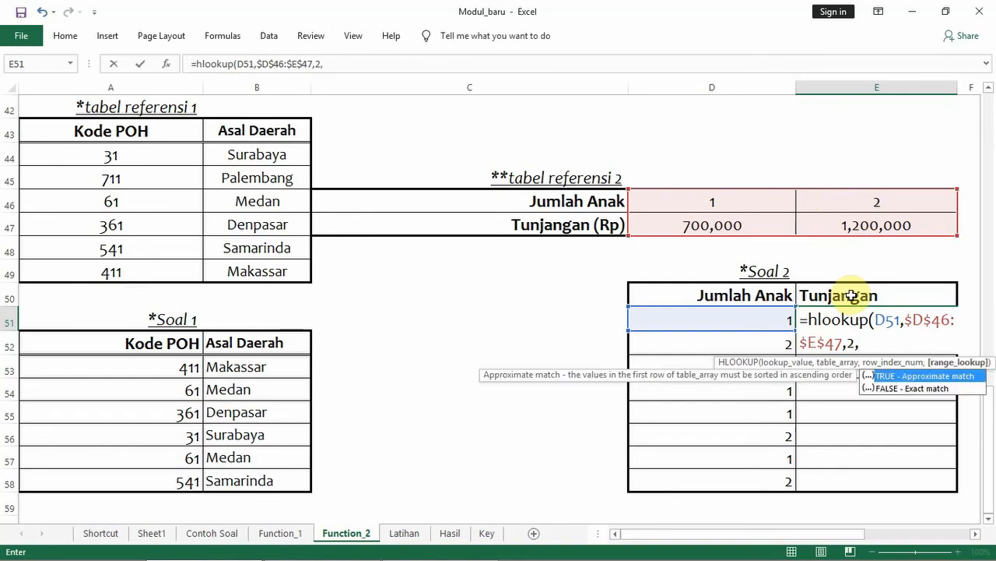
pyautogui.write('false)')
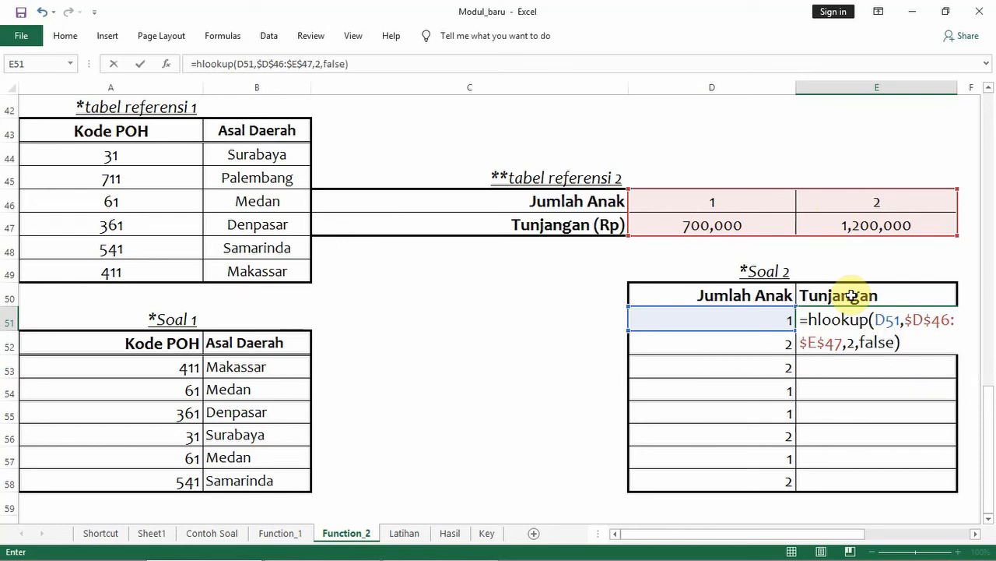
pyautogui.press('Return')
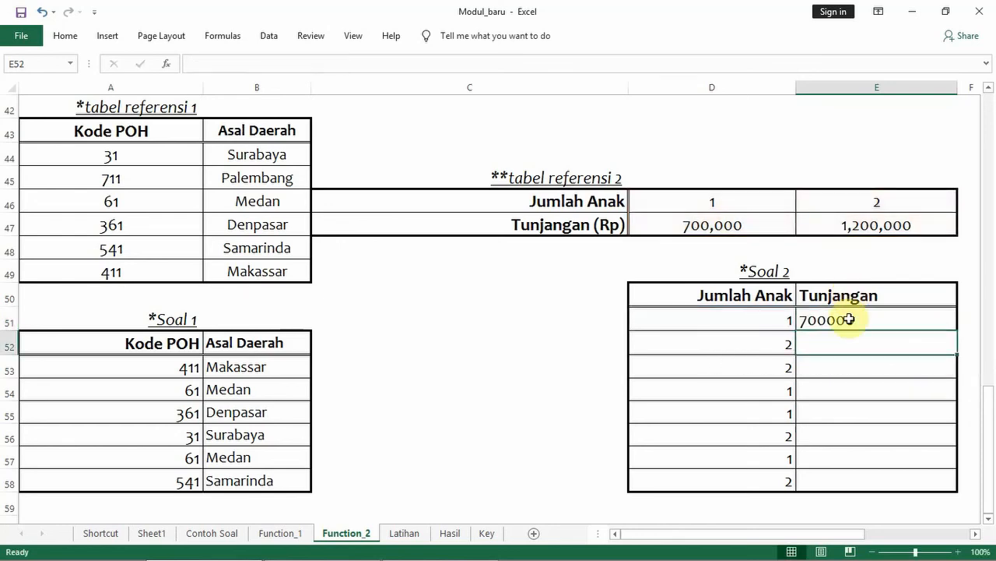
# Step: Copy the E51 HLOOKUP formula into the remaining Tunjangan cells E52:E58 of Soal 2, pasting formulas only
pyautogui.click(849, 319)
pyautogui.hotkey('ctrl', 'c')
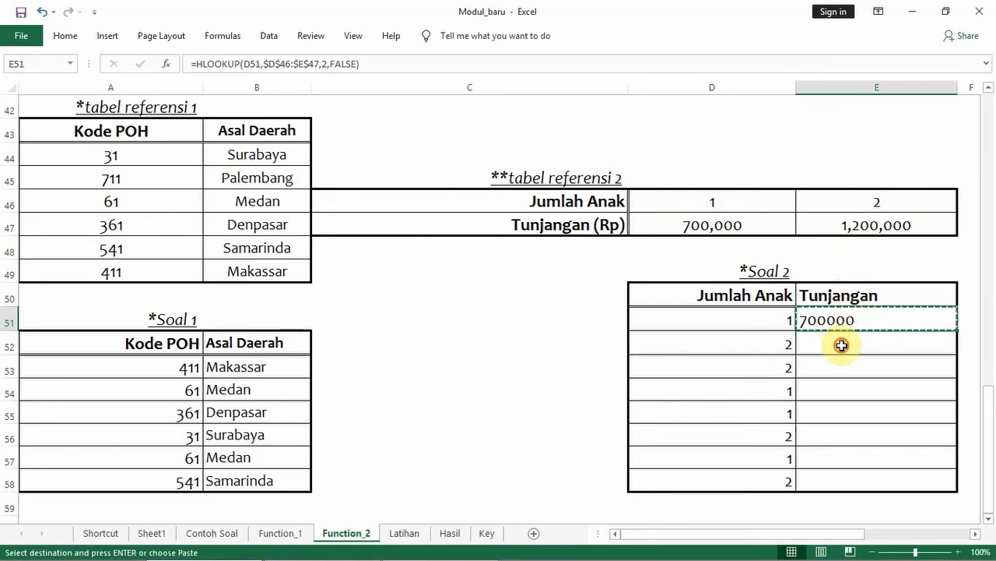
pyautogui.moveTo(840, 345); pyautogui.dragTo(839, 480)
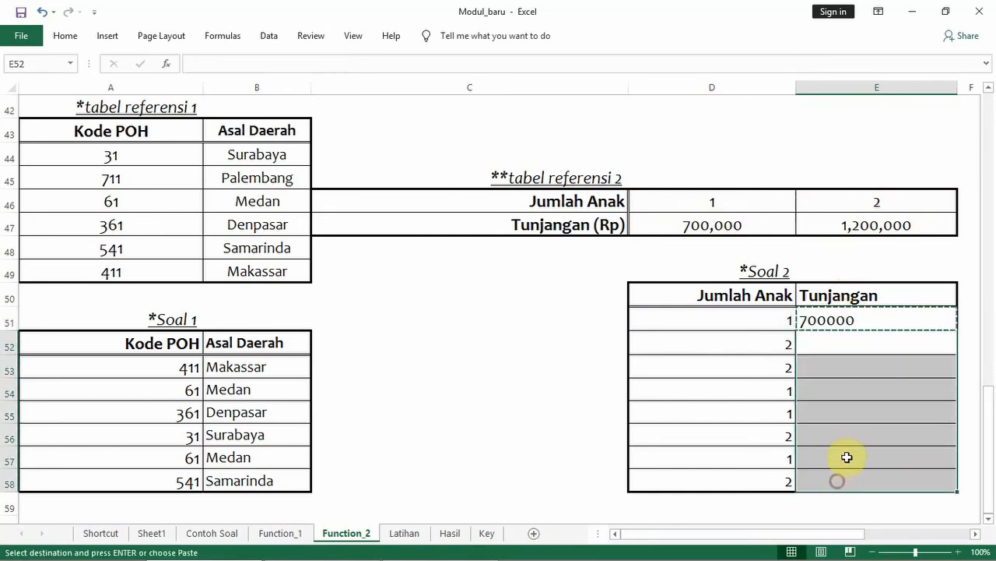
pyautogui.rightClick(852, 414)
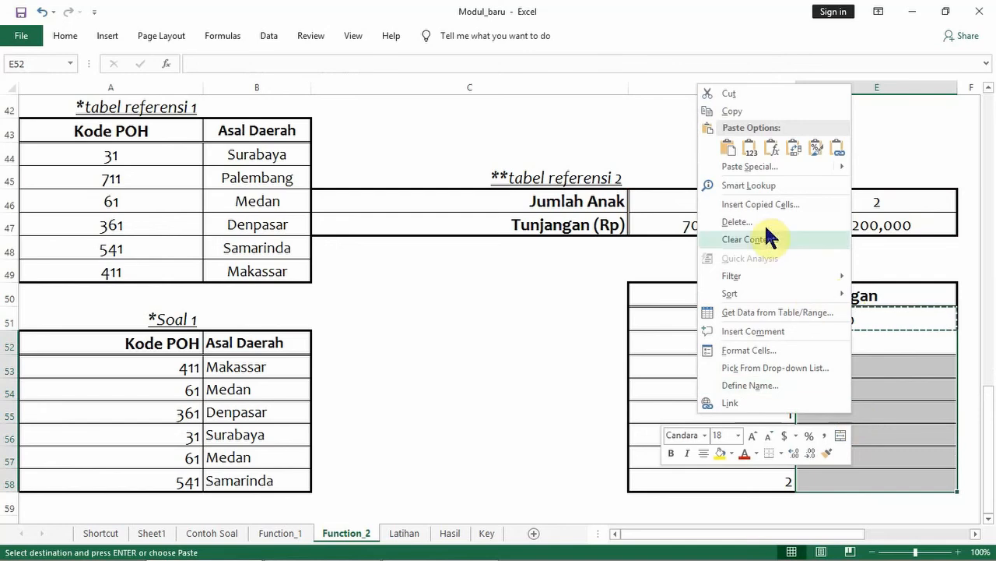
pyautogui.click(774, 148)
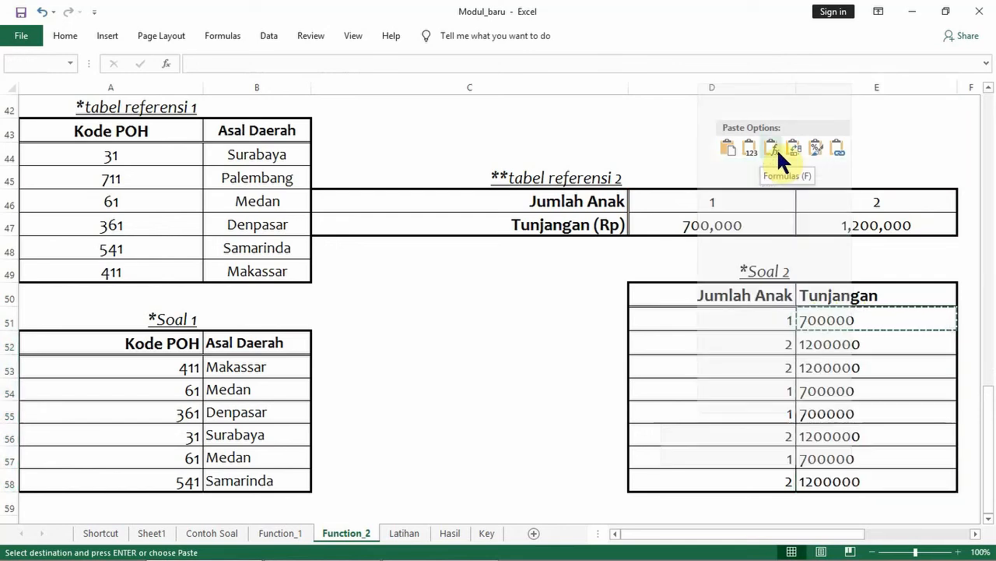
pyautogui.click(872, 440)
pyautogui.press('Escape')
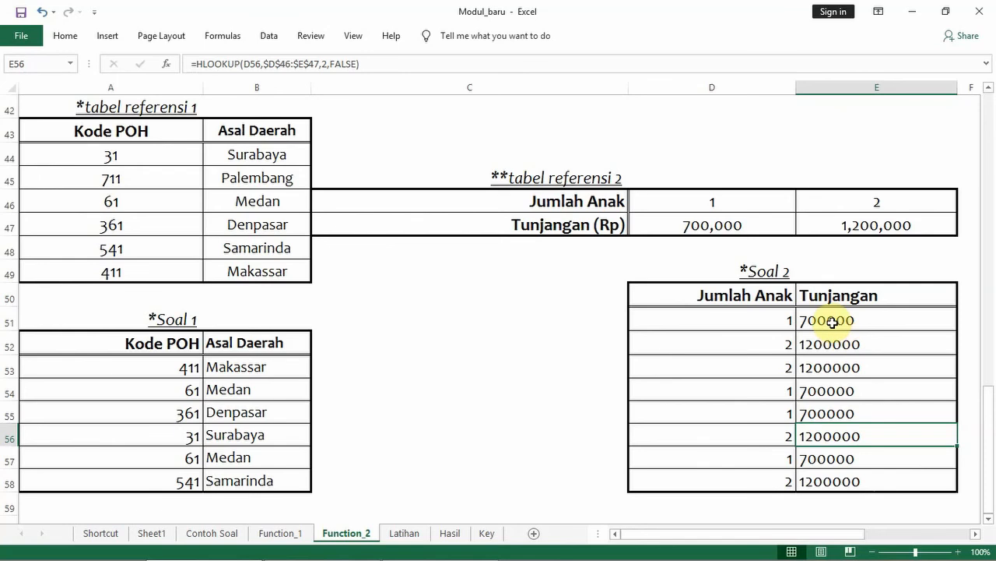
# Step: Format the Tunjangan cells E51:E58 as Number with 0 decimal places and the 1000 separator
pyautogui.moveTo(834, 322); pyautogui.dragTo(833, 479)
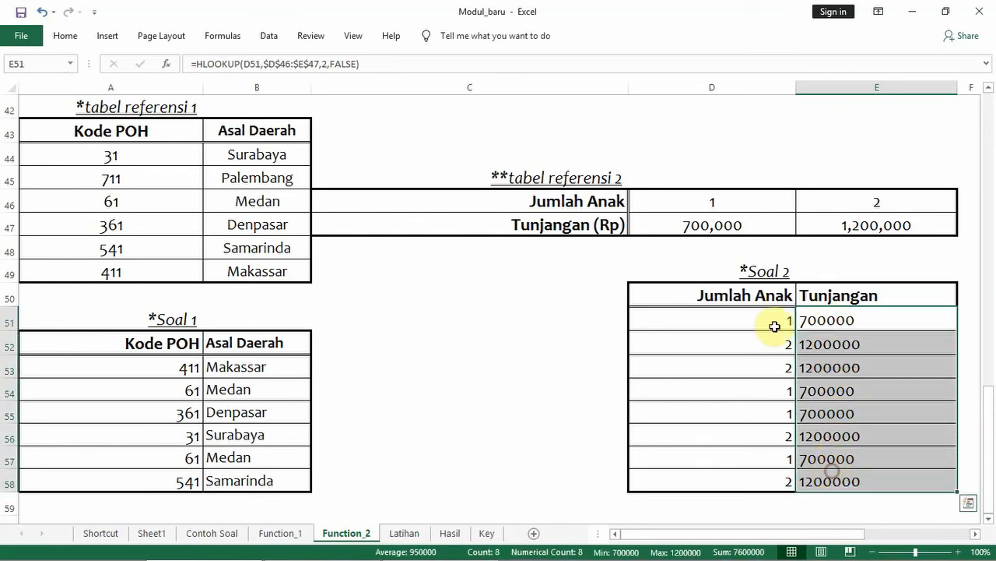
pyautogui.rightClick(849, 383)
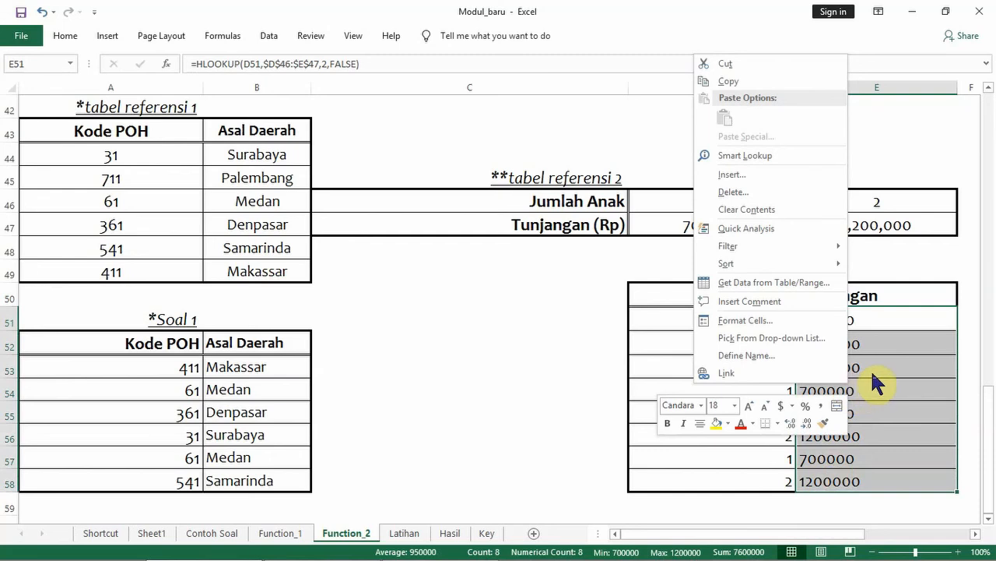
pyautogui.click(736, 320)
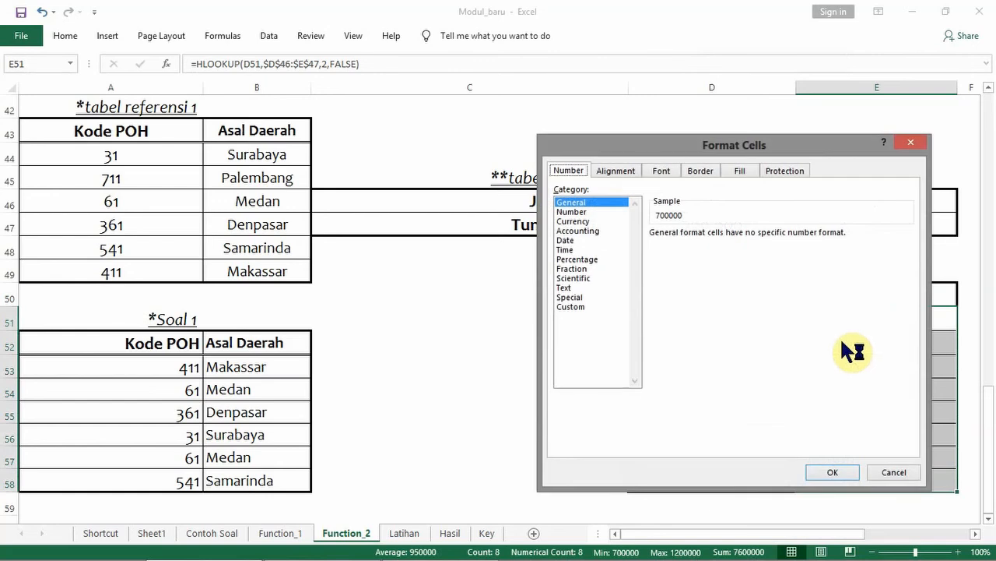
pyautogui.click(593, 212)
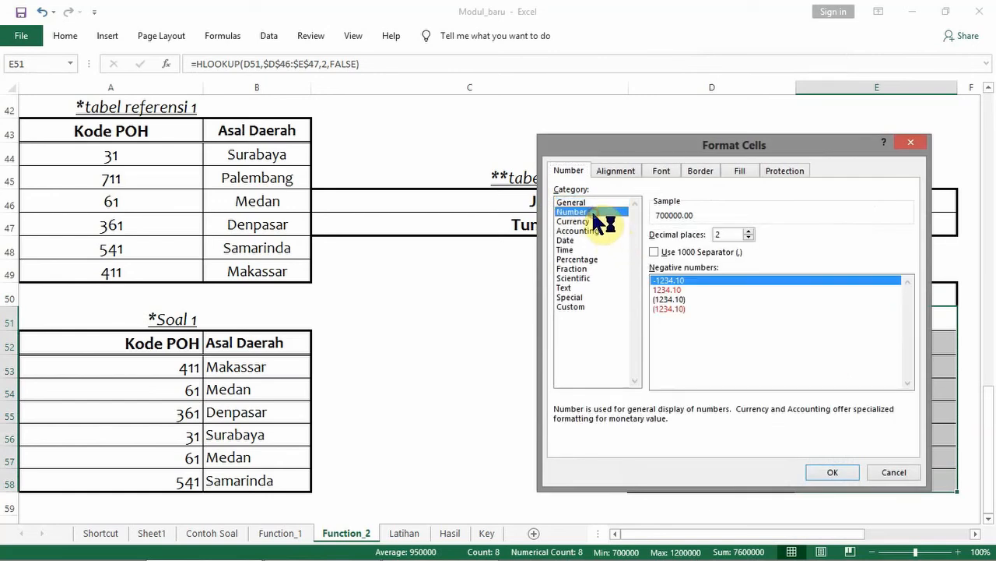
pyautogui.click(749, 237)
pyautogui.click(749, 237)
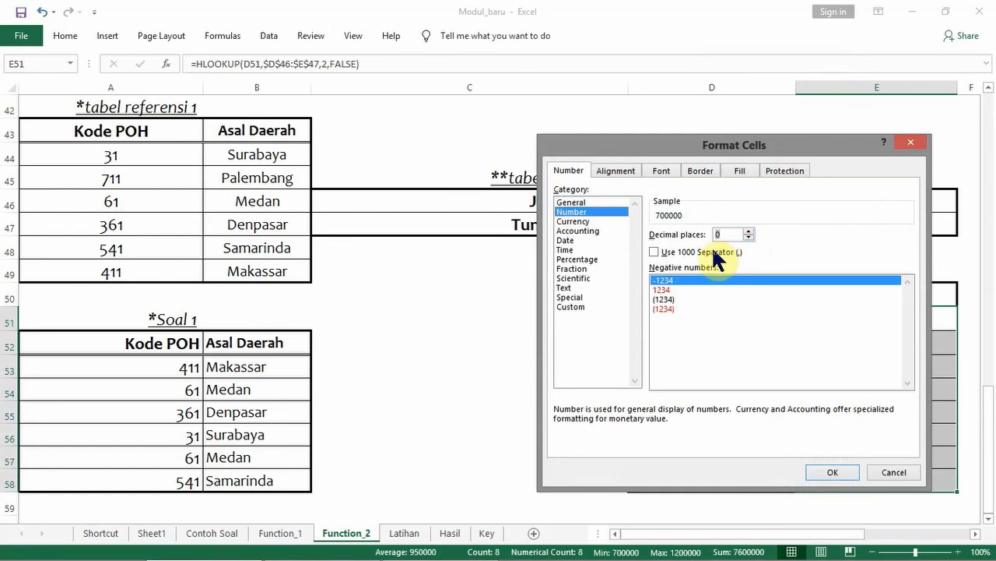
pyautogui.click(653, 251)
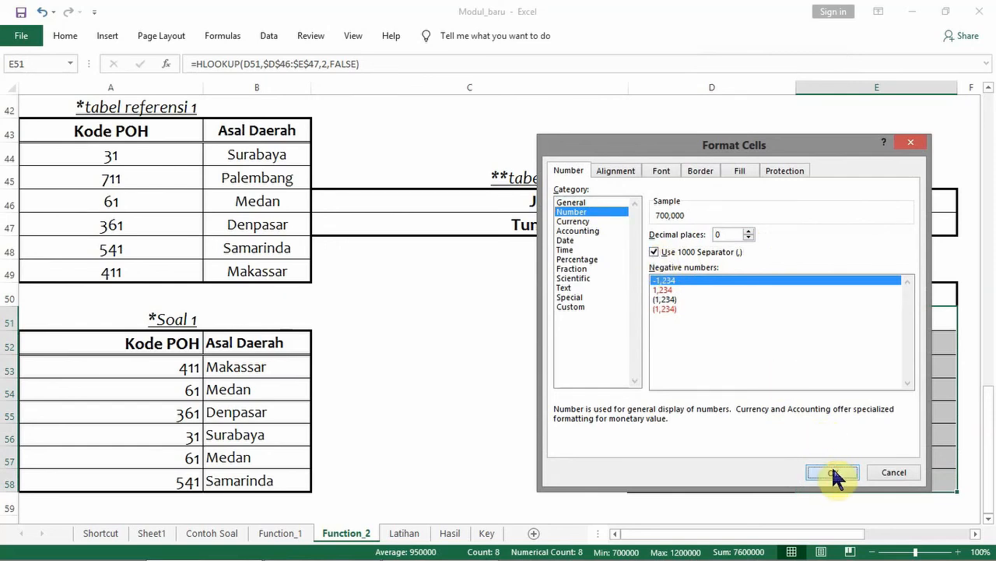
pyautogui.click(831, 471)
pyautogui.click(888, 373)
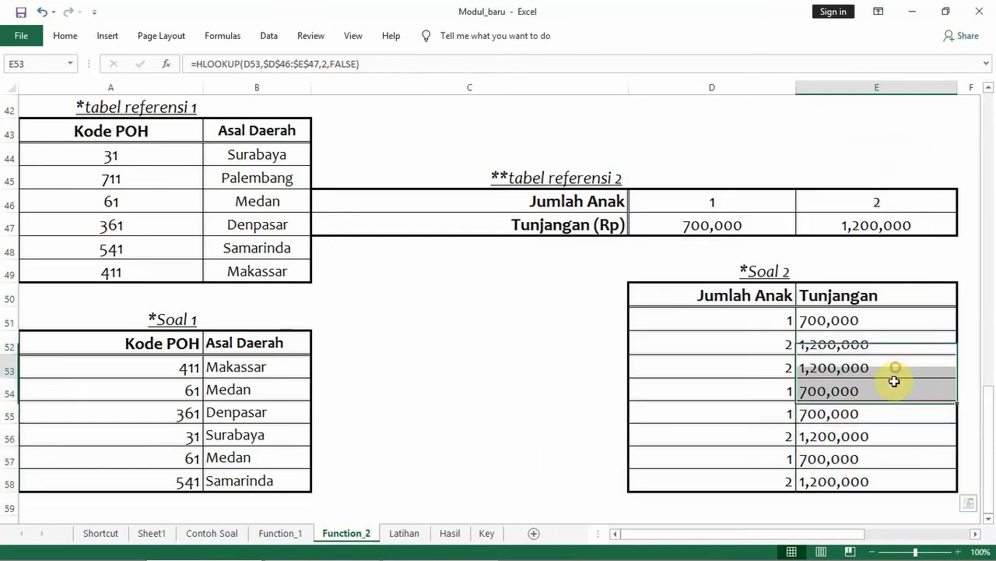
pyautogui.click(885, 460)
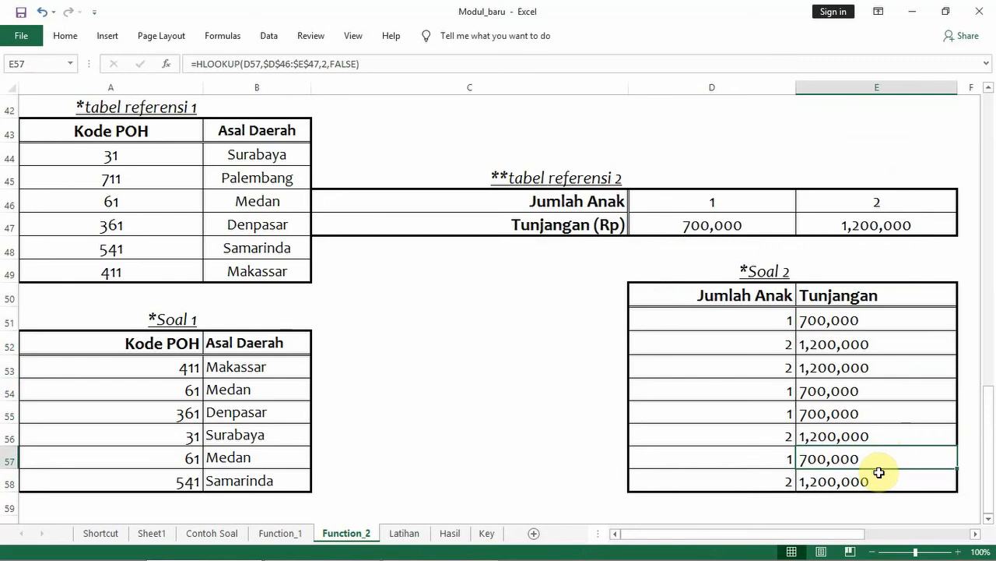
pyautogui.click(870, 484)
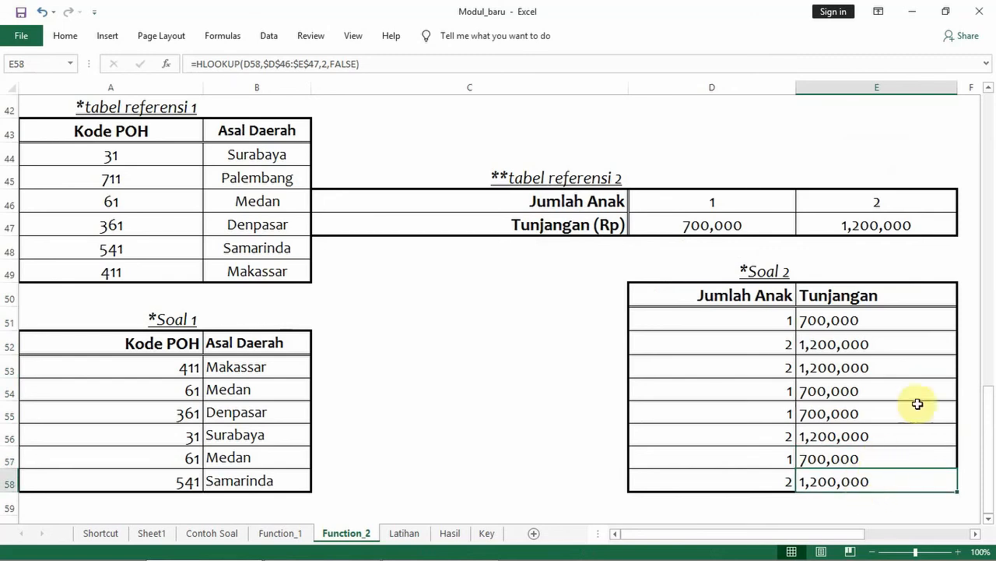
pyautogui.moveTo(985, 416); pyautogui.dragTo(986, 400)
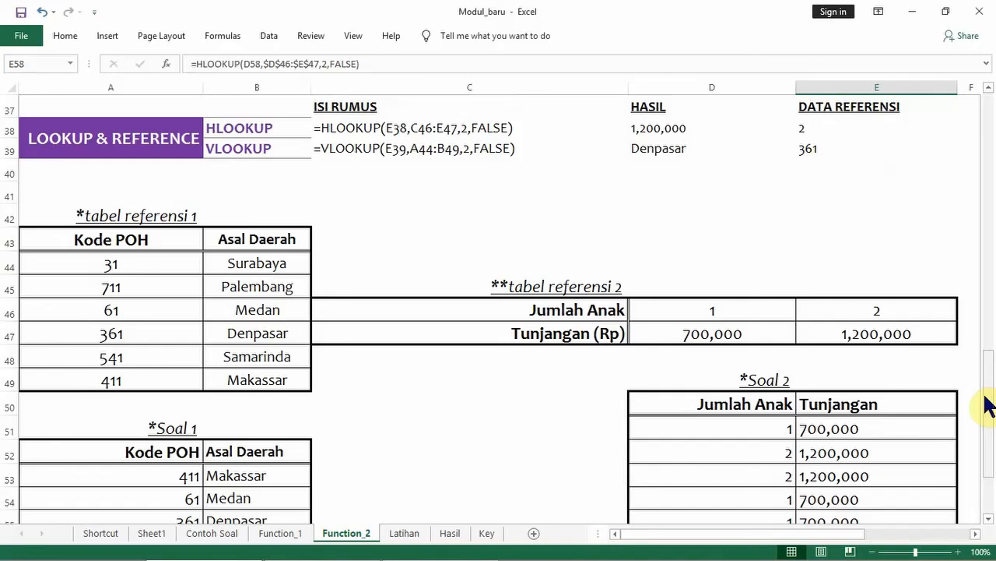